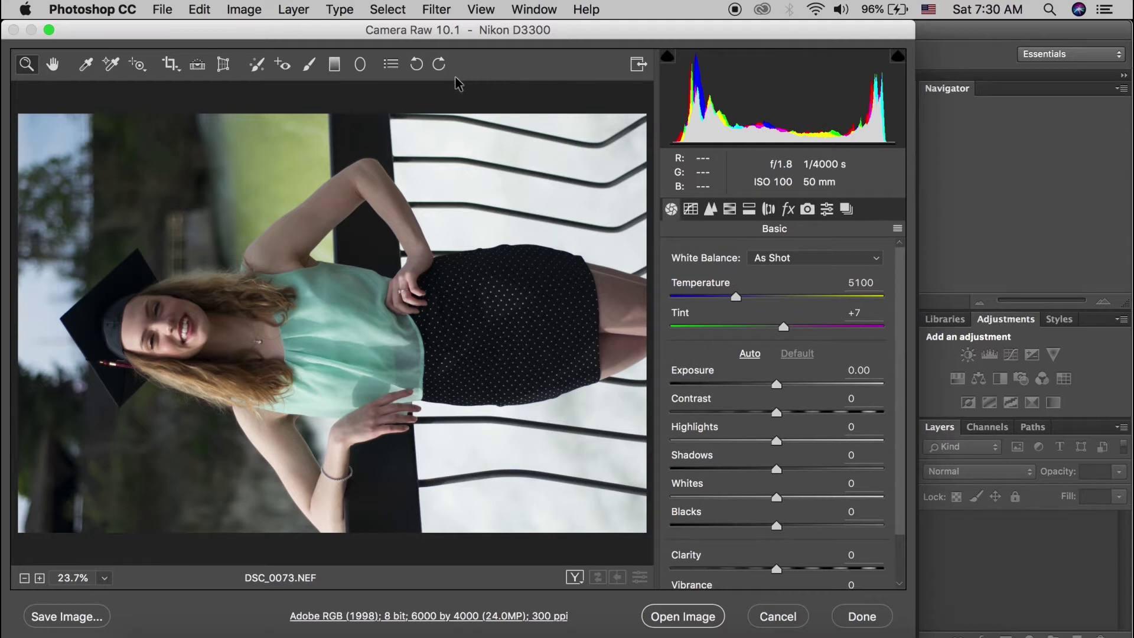
- Rotate the photo 90° clockwise to portrait orientation and crop it around the graduate to about 3417 by 4784 pixels
click(438, 67)
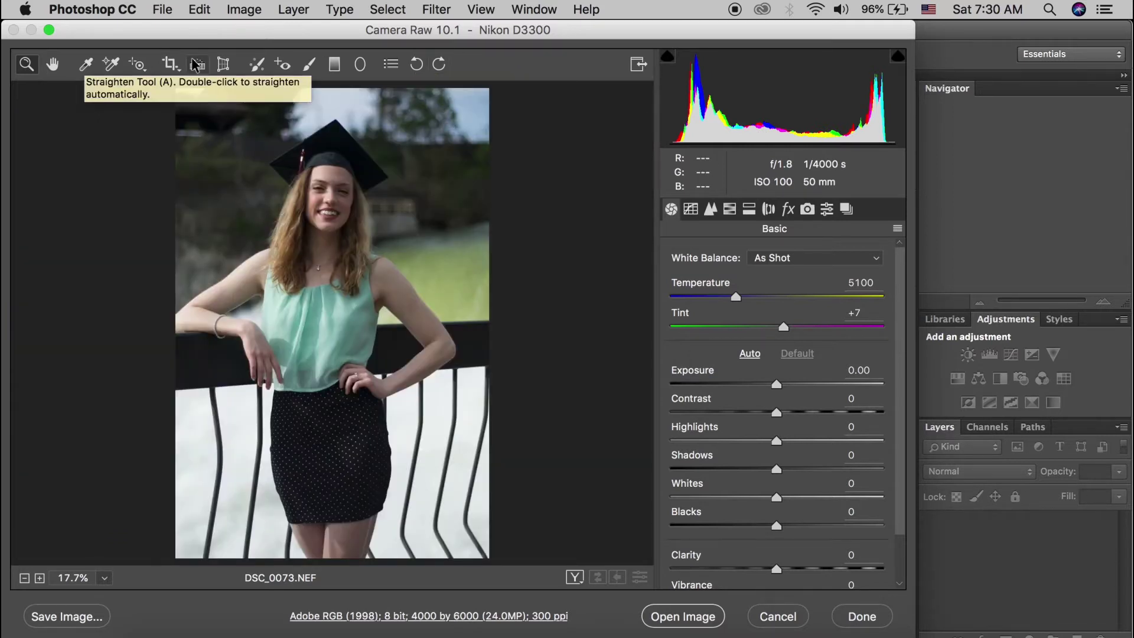
click(170, 64)
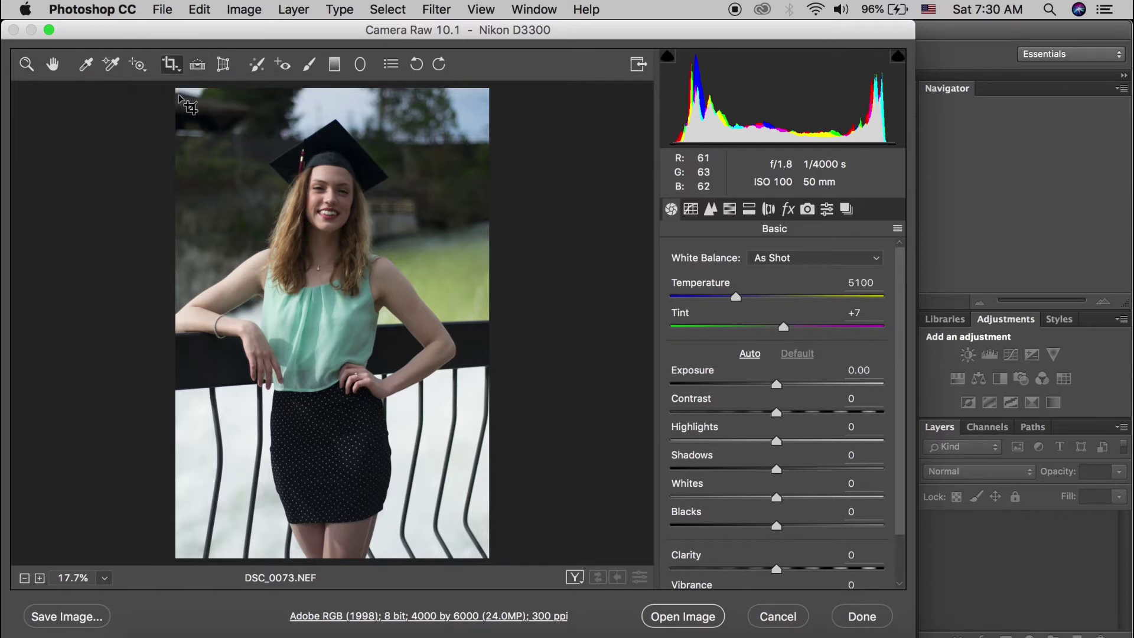
drag(180, 97, 450, 473)
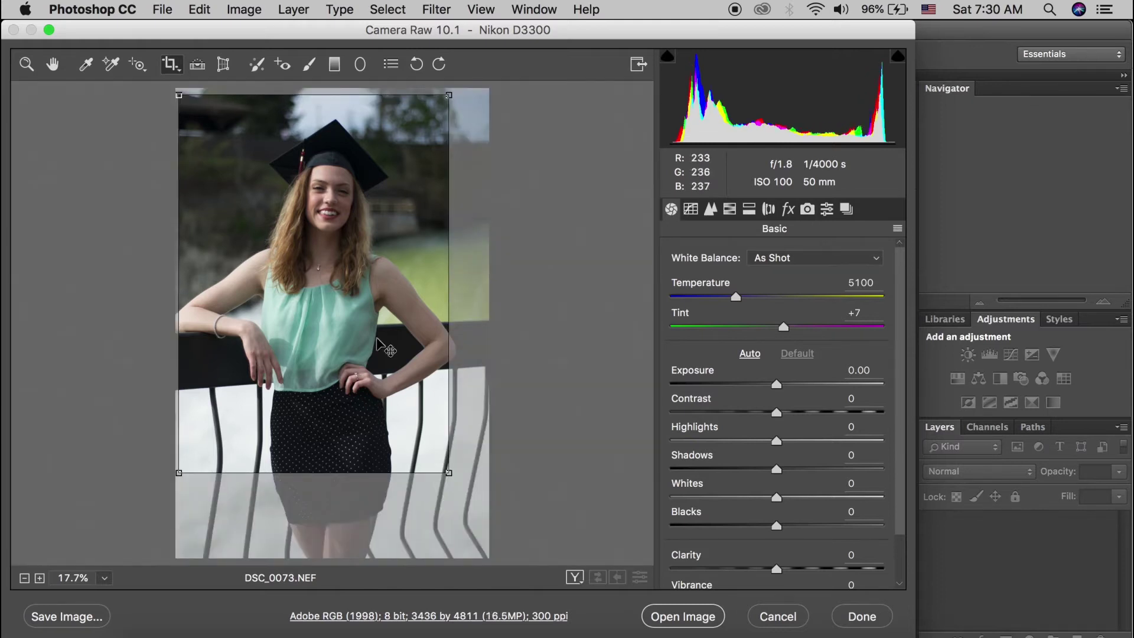
mouse_move(364, 293)
mouse_down()
mouse_move(356, 313)
mouse_move(356, 302)
mouse_up()
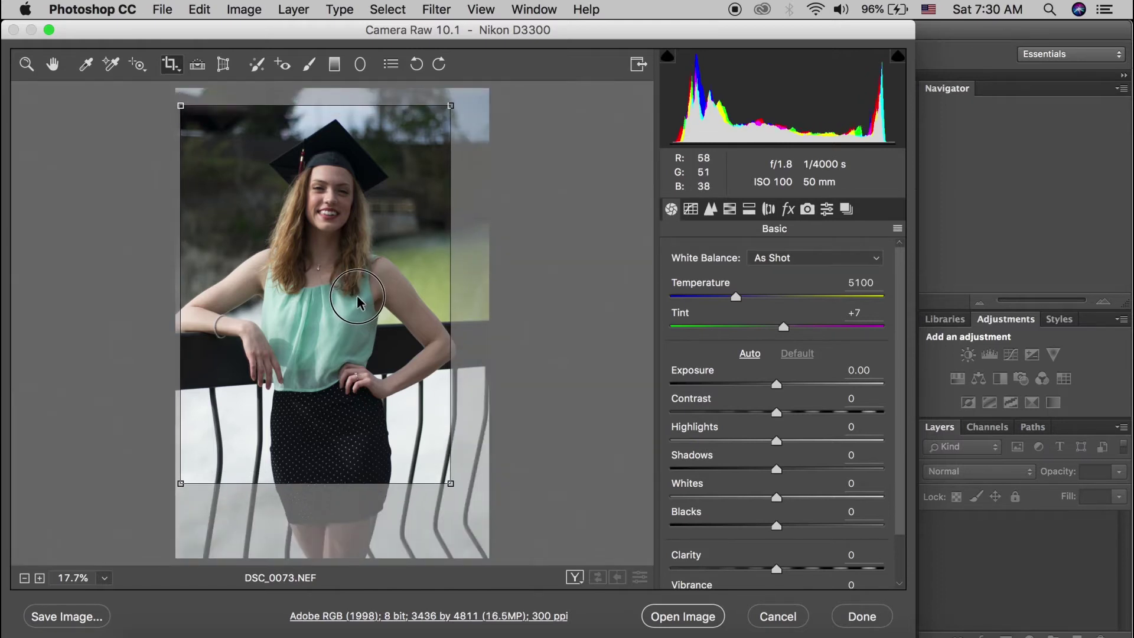
drag(186, 477, 189, 474)
key(z)
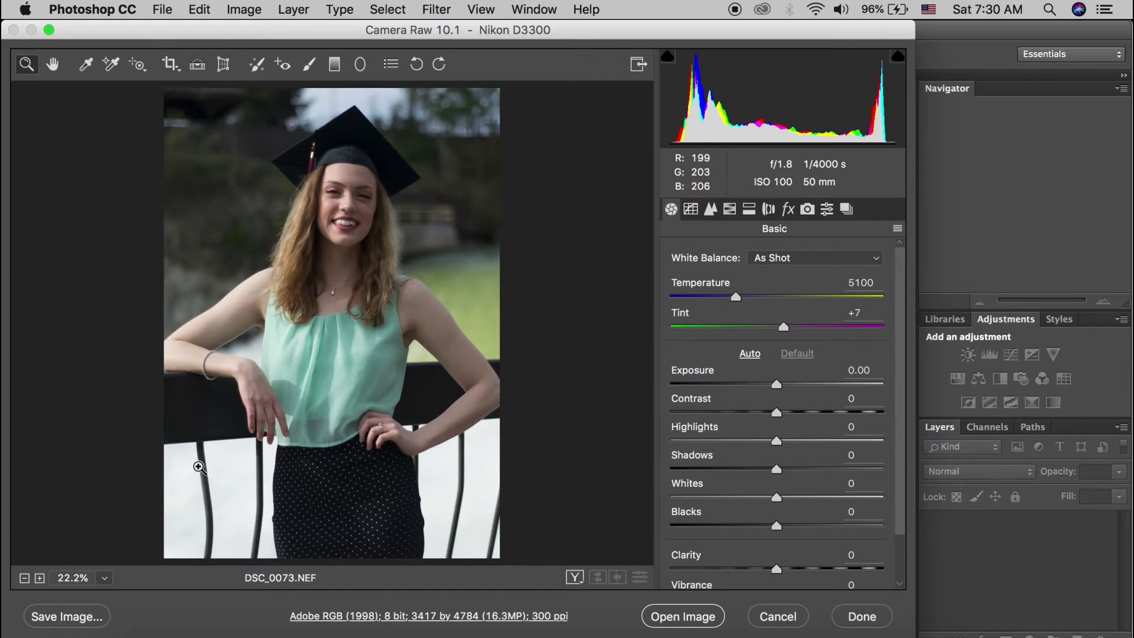
- Tighten the crop around the graduate to about 3256 by 4558 pixels and apply it
key(c)
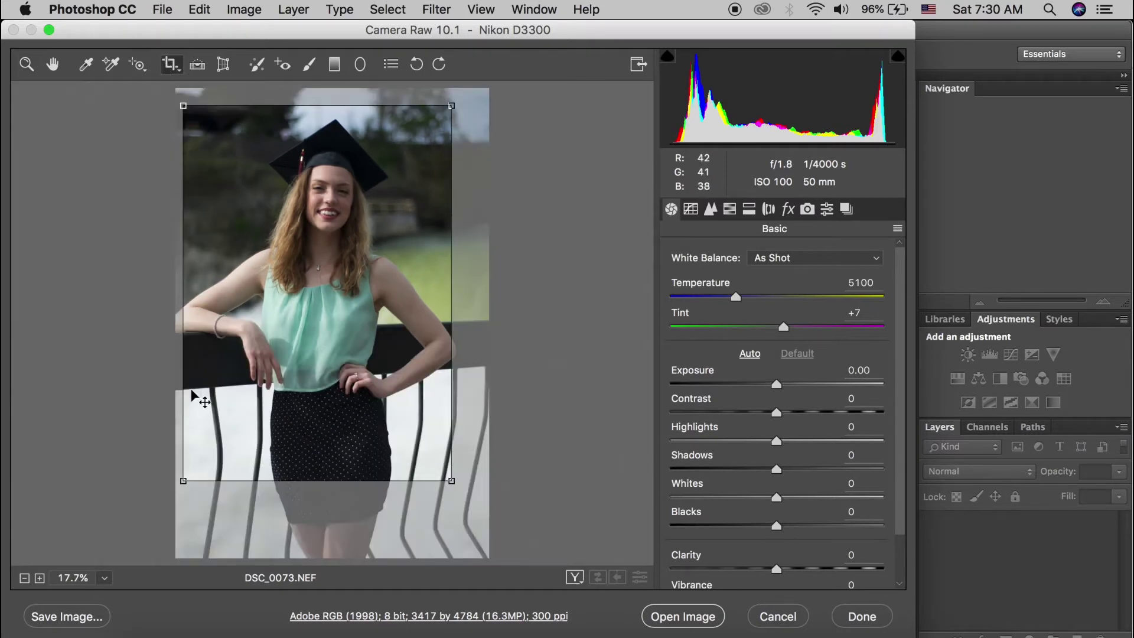
drag(182, 484, 233, 451)
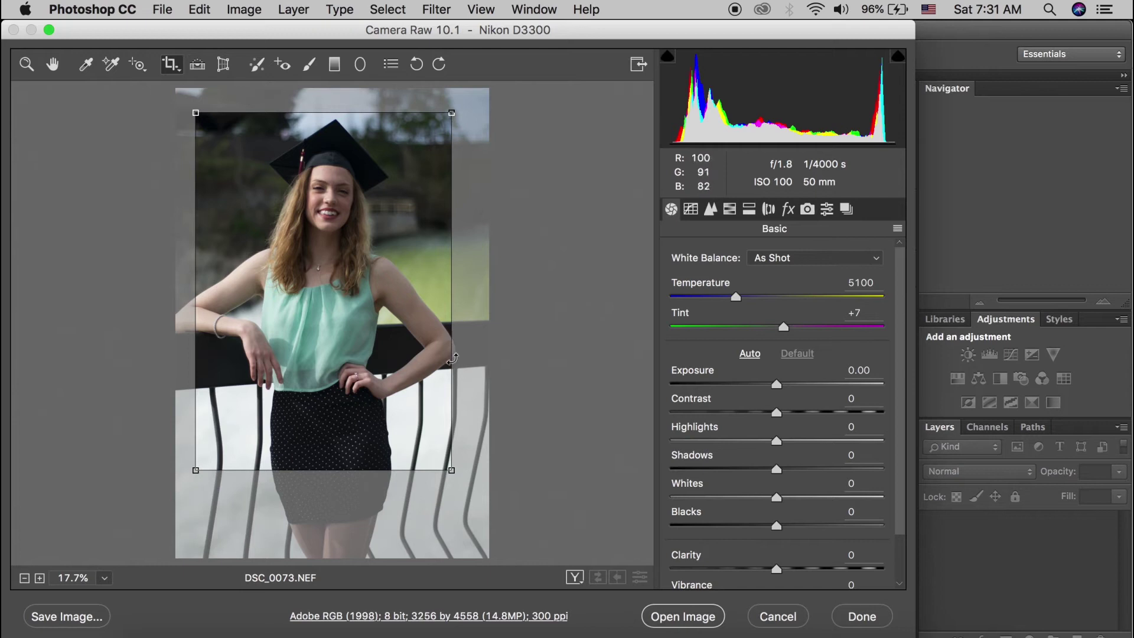
key(z)
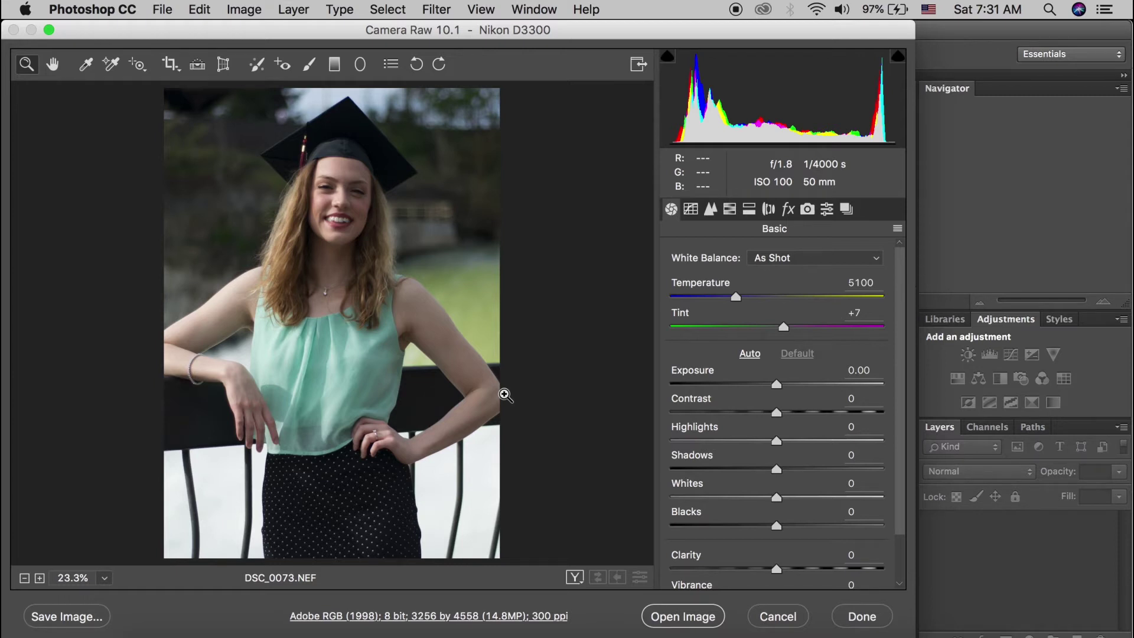
- Set the white balance Temperature to 5350 and the Tint to +18
click(735, 297)
drag(735, 298, 741, 298)
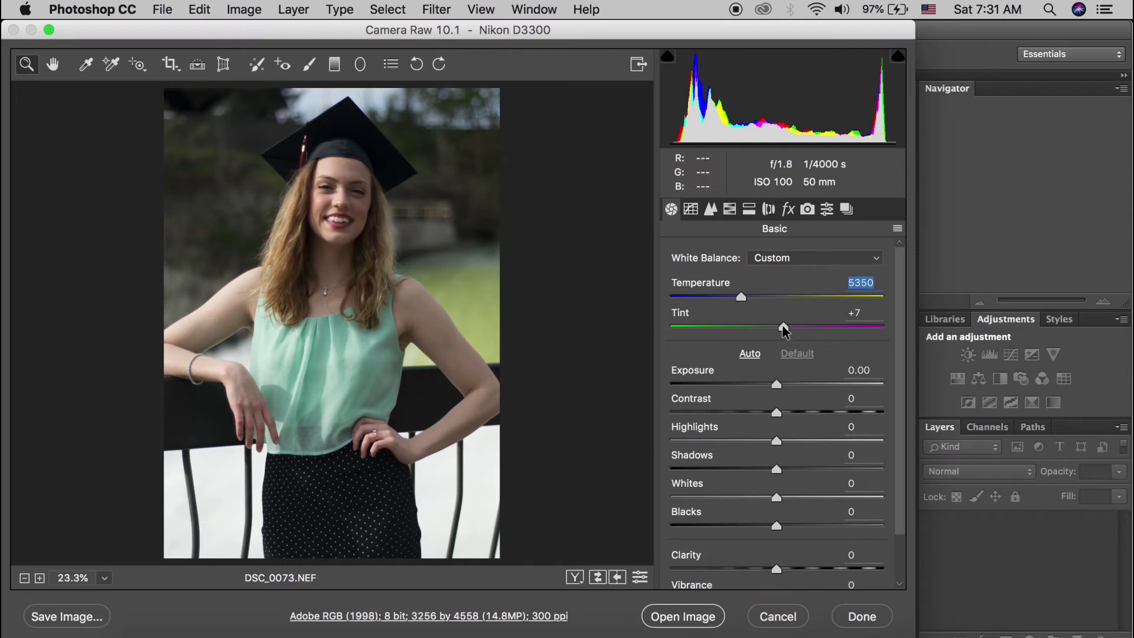
click(783, 327)
drag(783, 327, 795, 326)
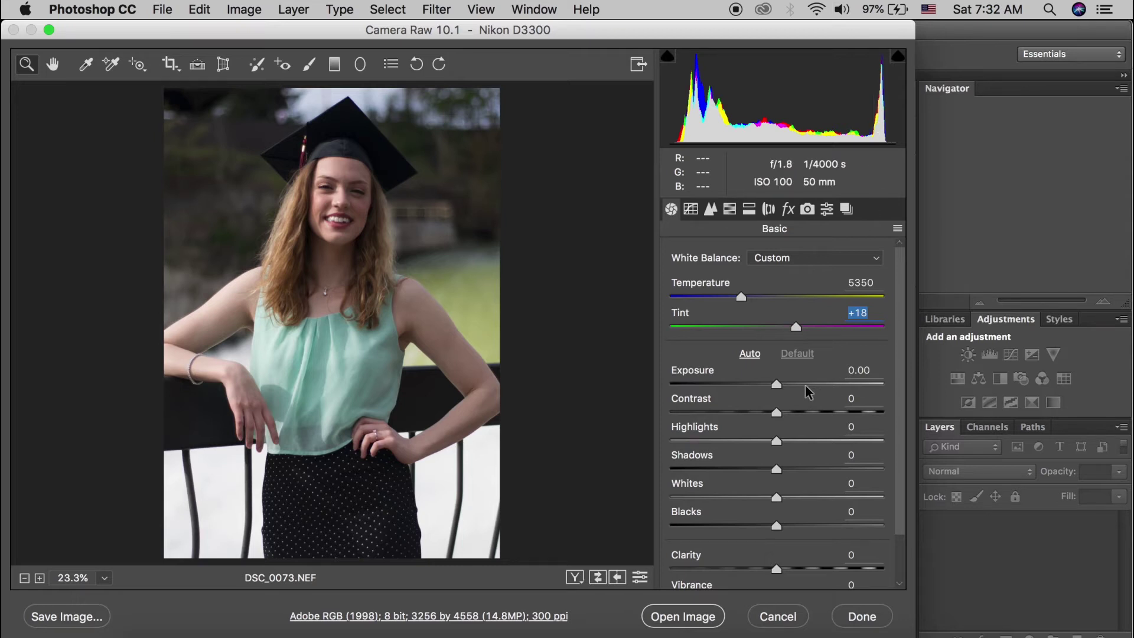
- Adjust the basic tones: Exposure +0.50, Contrast +20, Highlights -52 and Shadows +46
drag(776, 387, 787, 387)
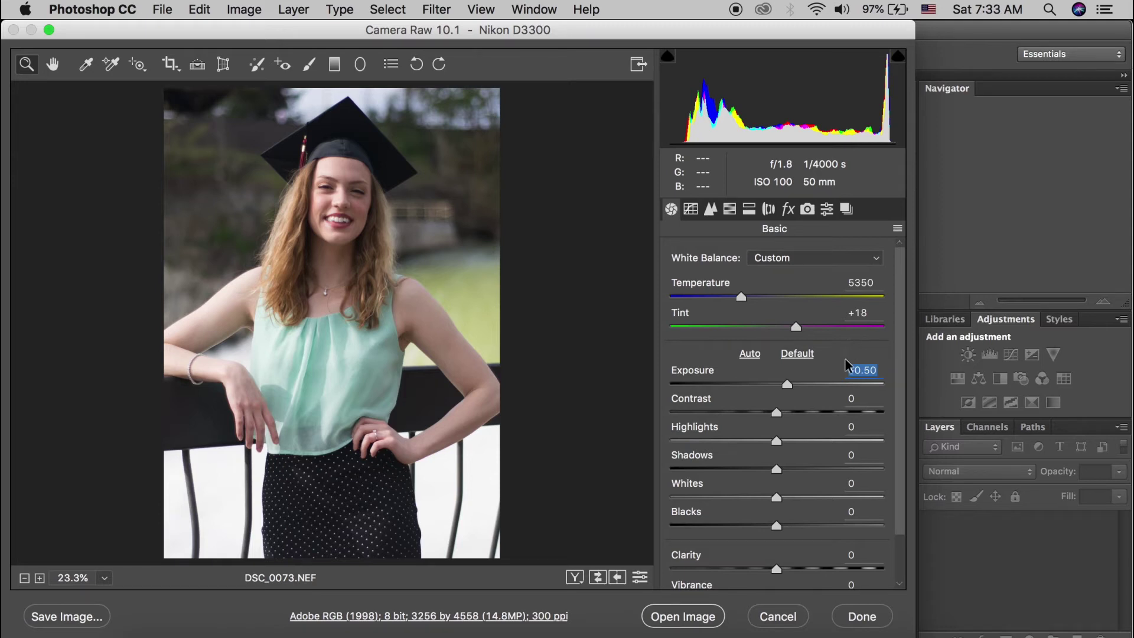
click(776, 413)
drag(776, 416, 797, 414)
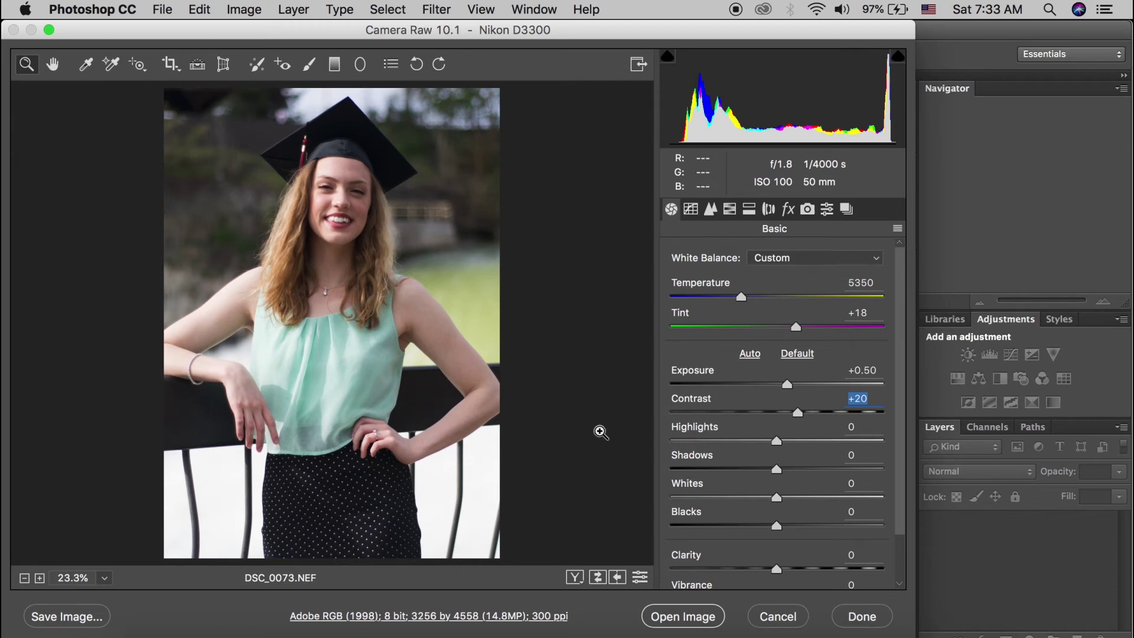
drag(776, 441, 720, 456)
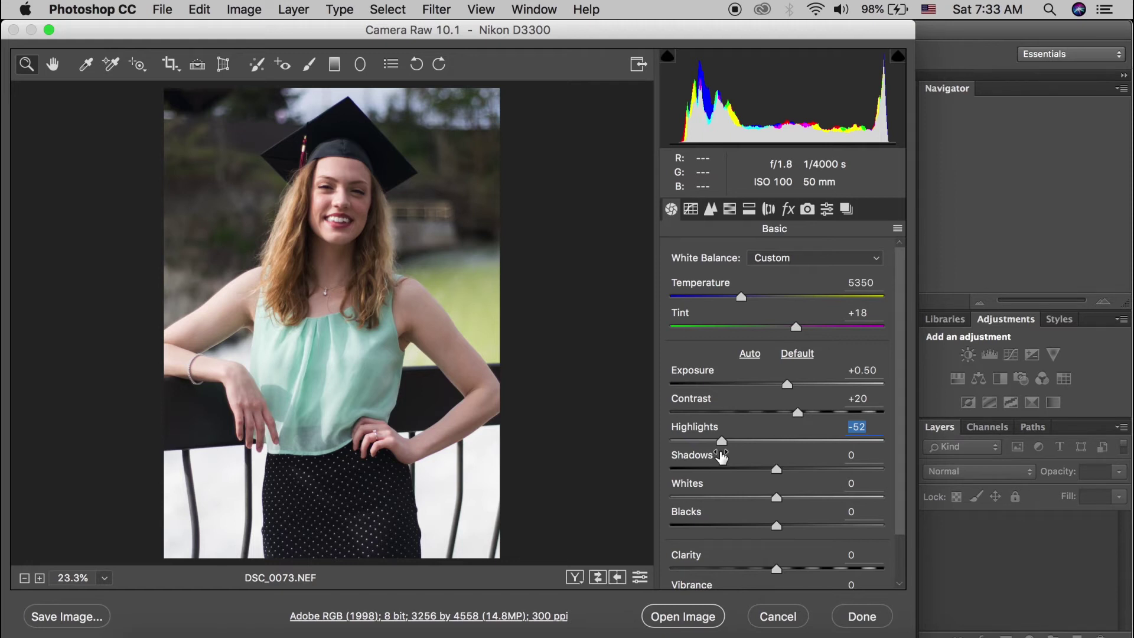
drag(776, 469, 825, 473)
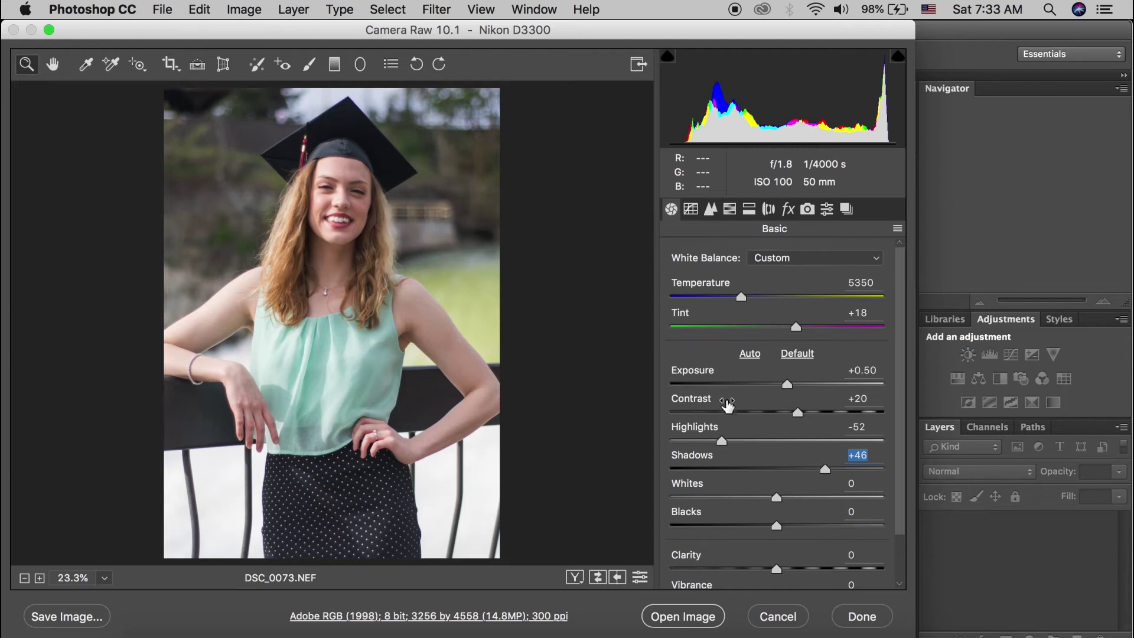
- Boost the photo's colors by setting Vibrance to +26 and Saturation to +9
scroll(744, 442, down, 1)
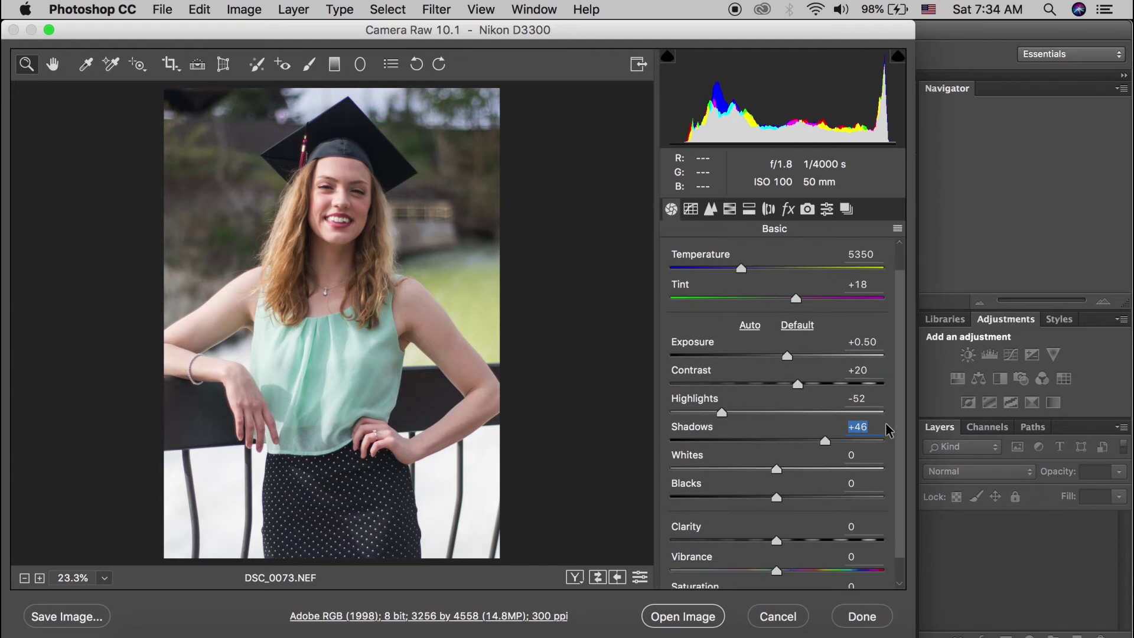
scroll(903, 422, down, 1)
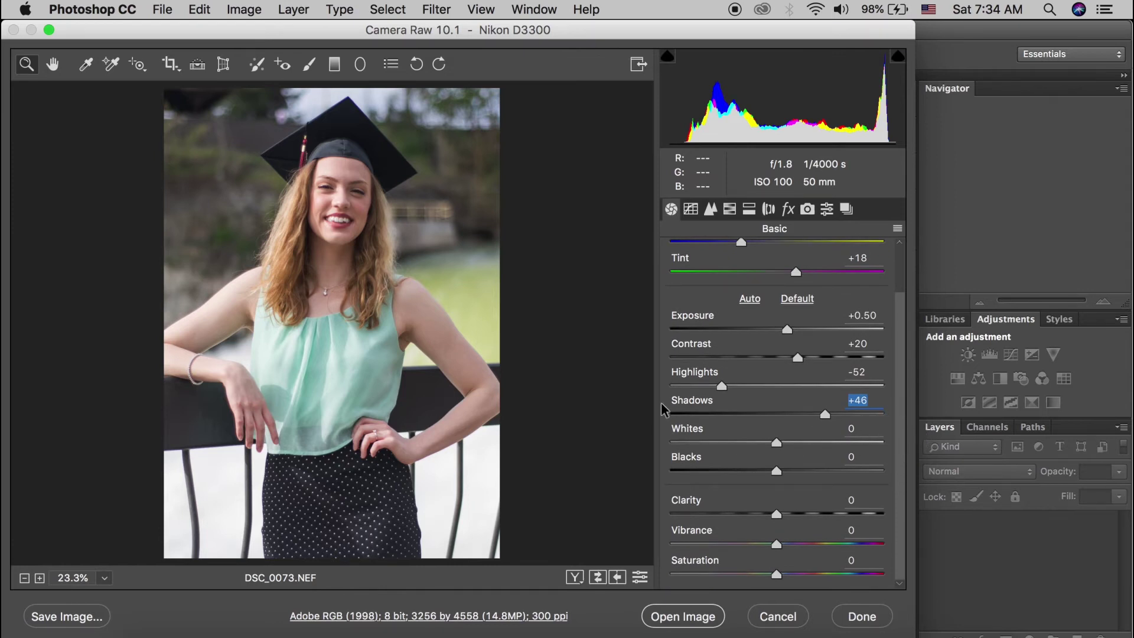
click(777, 545)
drag(779, 542, 787, 574)
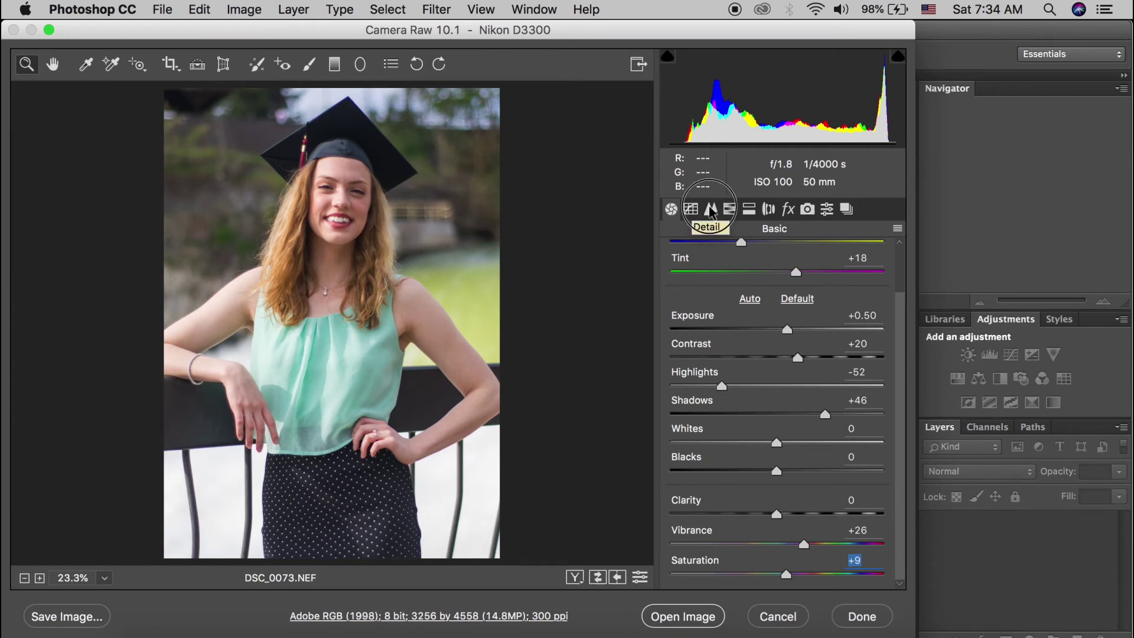
- Set the sharpening Amount to 55 and Detail to 38, and check the effect on the face at 50% zoom
click(710, 210)
drag(705, 290, 747, 291)
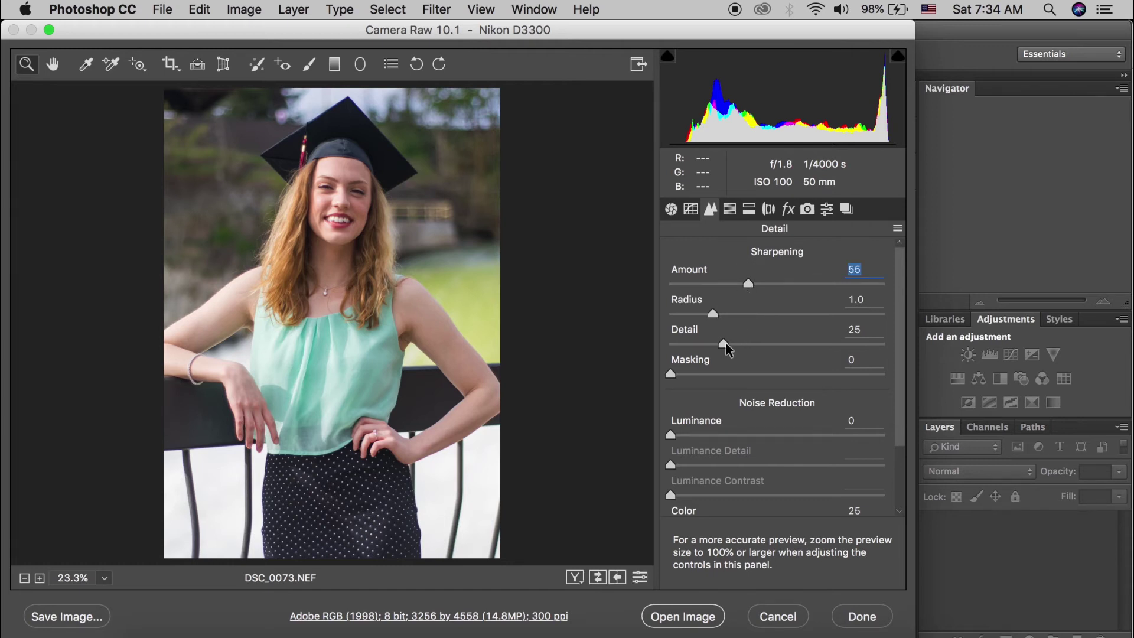
drag(726, 347, 752, 344)
click(39, 578)
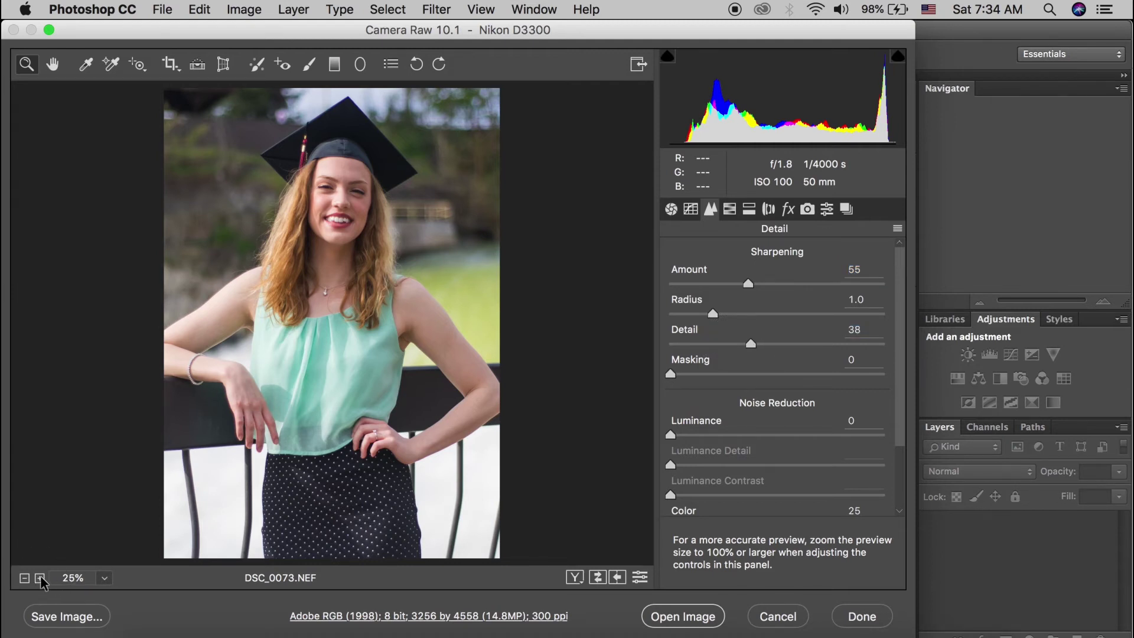
click(39, 578)
click(326, 219)
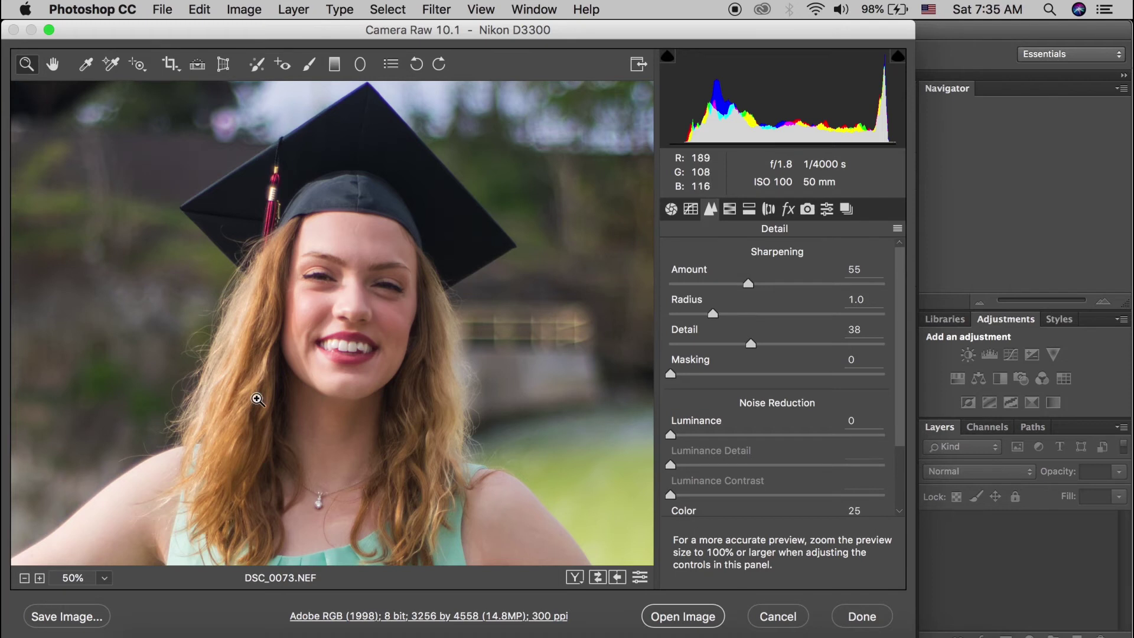
click(105, 578)
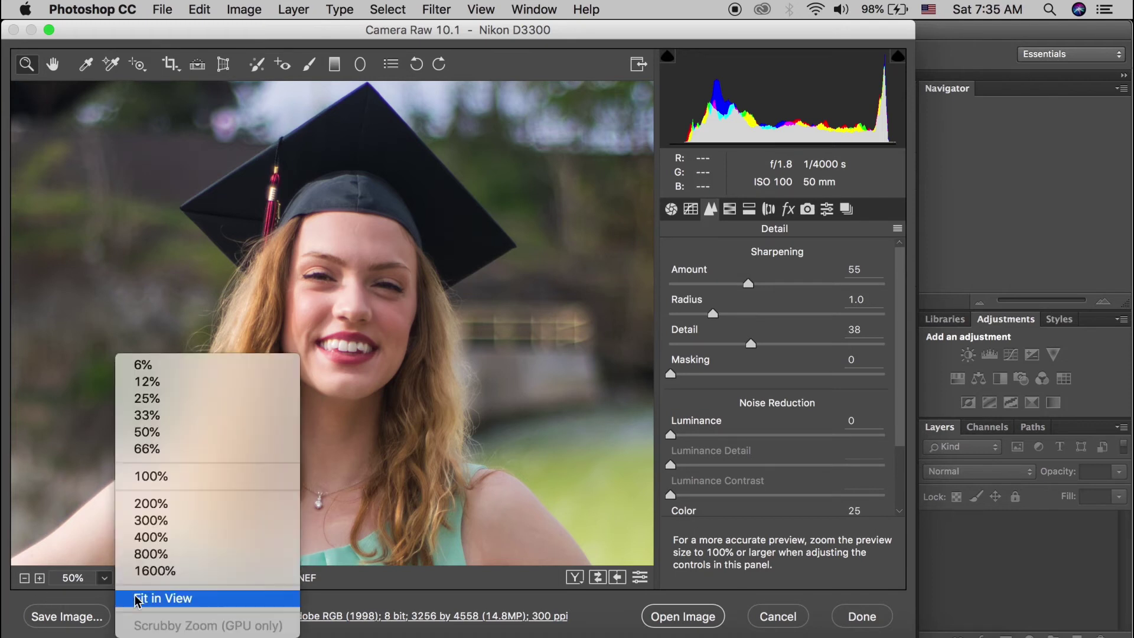
click(152, 599)
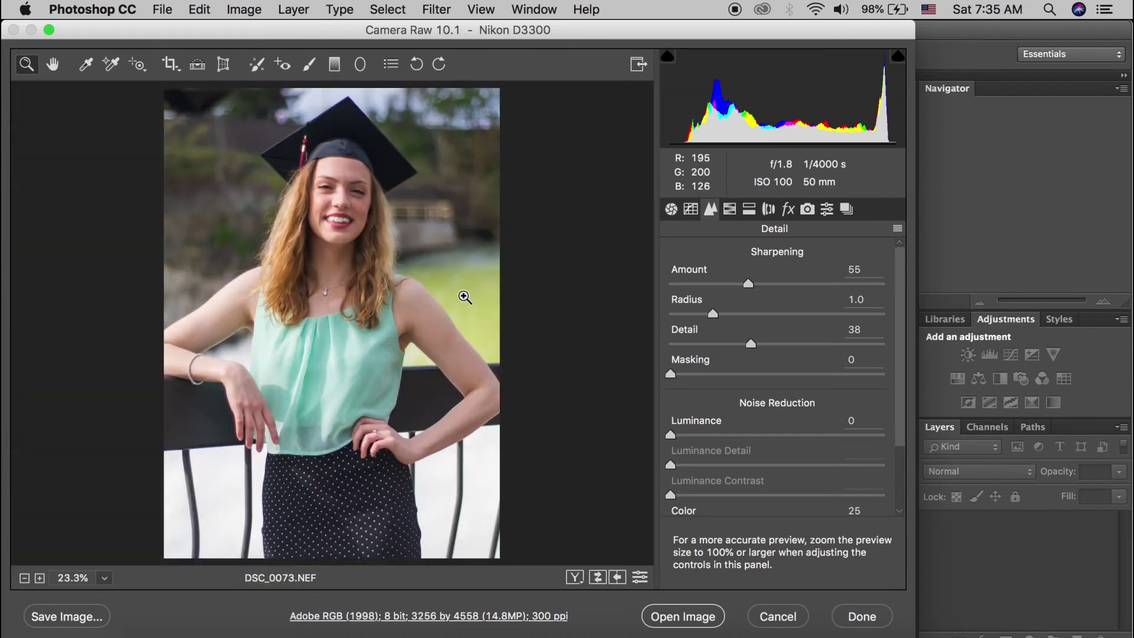
- Set the HSL saturation to Reds +26, Oranges +13, Yellows +7, Greens -26, Aquas +20 and Blues -7
click(729, 210)
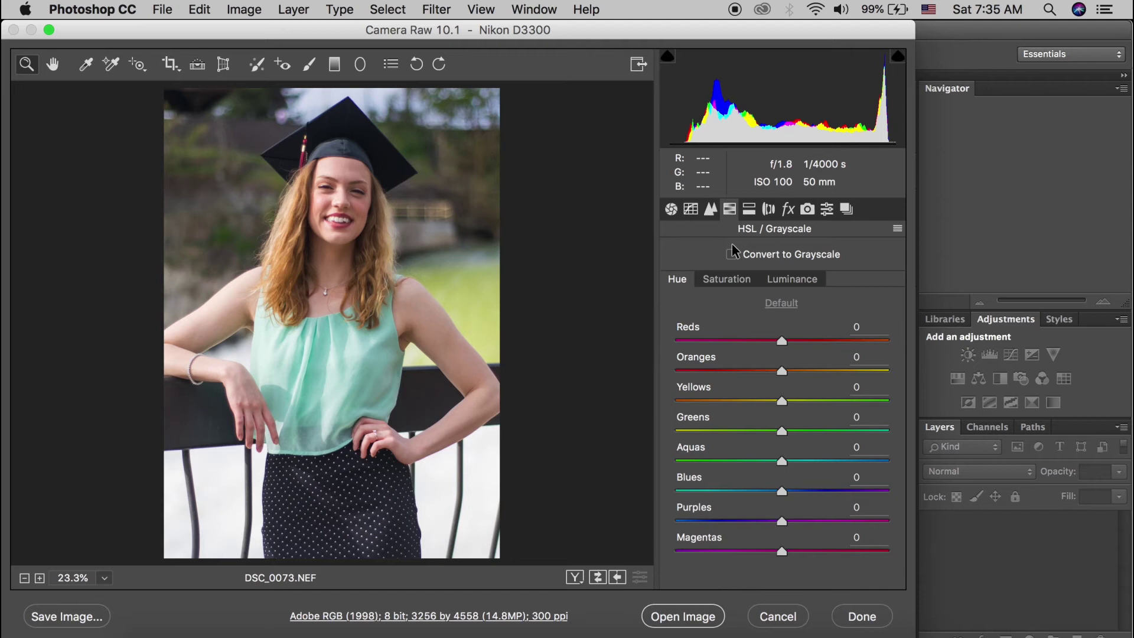
click(727, 284)
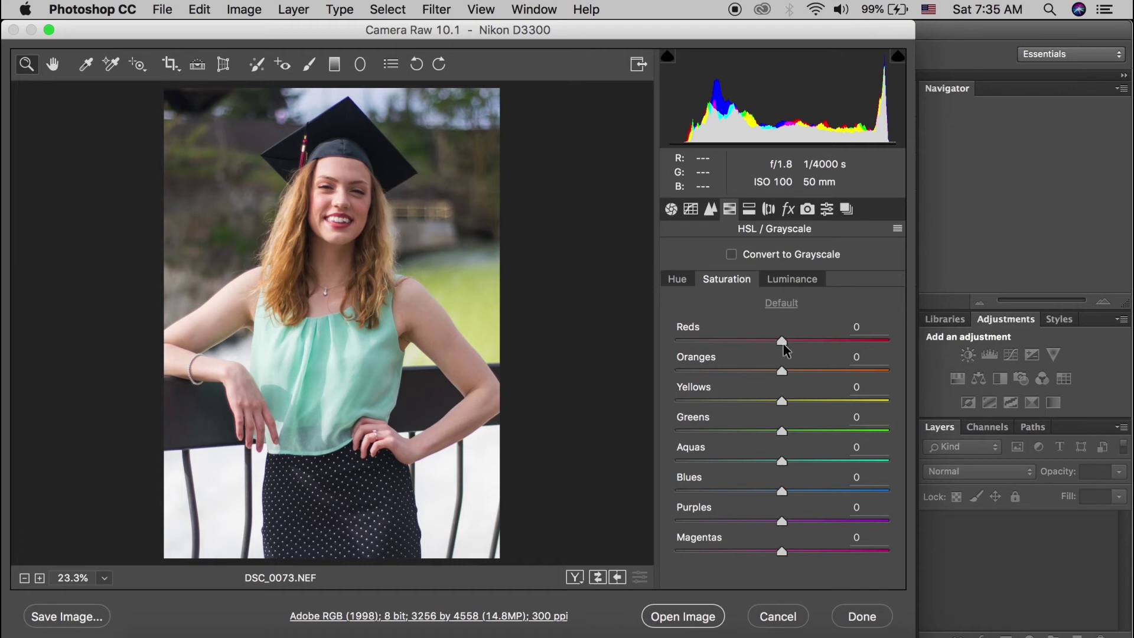
drag(784, 349, 810, 343)
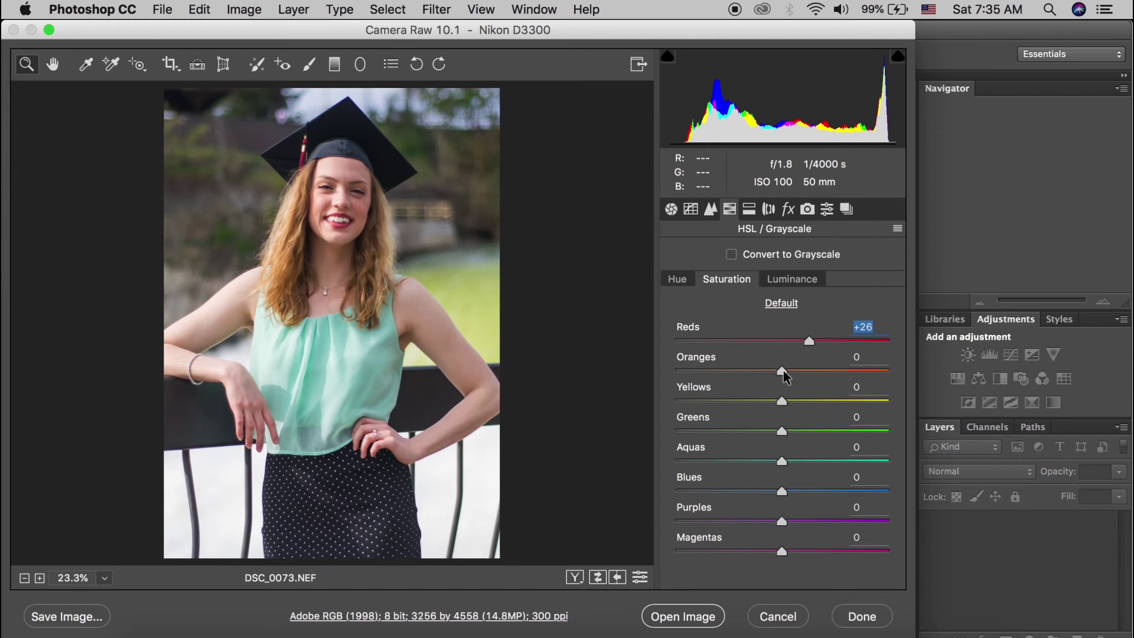
drag(783, 373, 796, 373)
drag(782, 402, 791, 409)
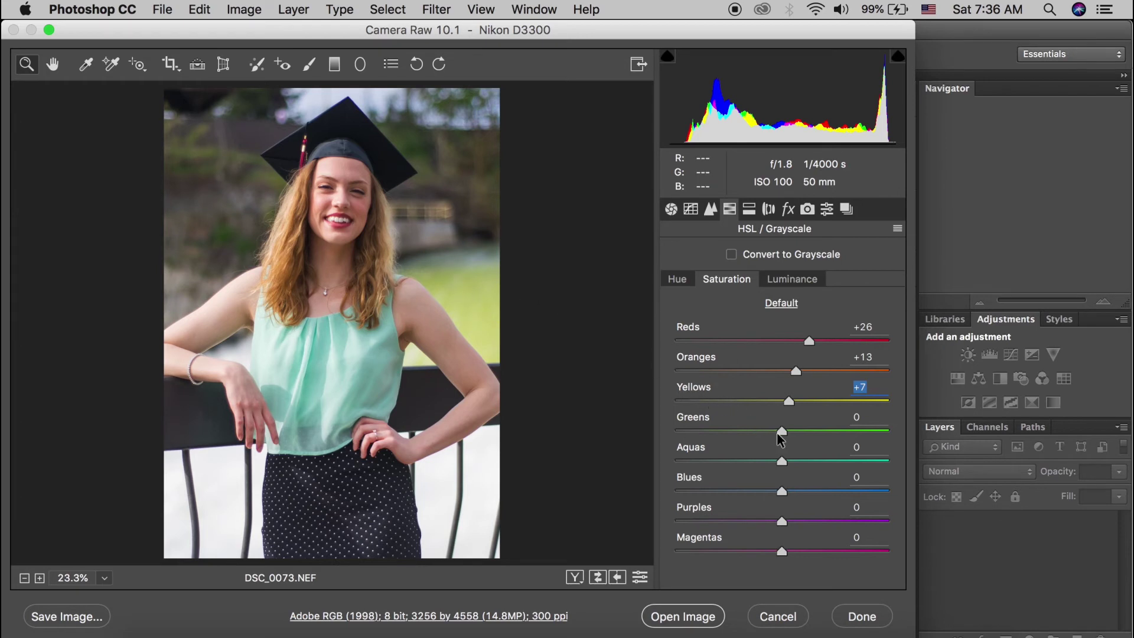
drag(782, 432, 757, 438)
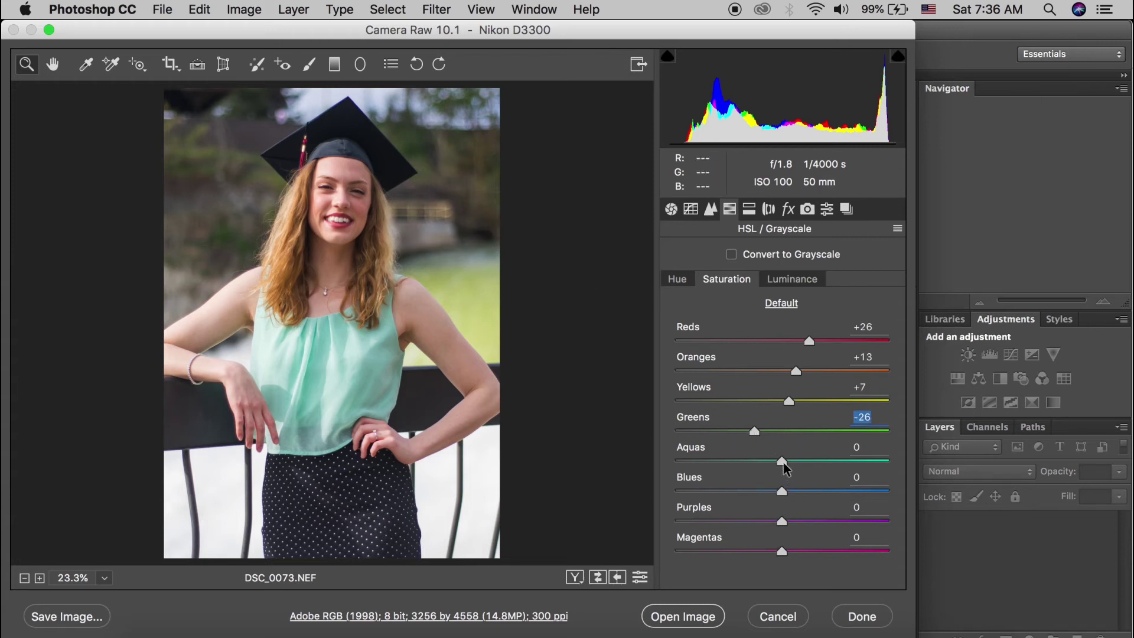
drag(782, 461, 804, 462)
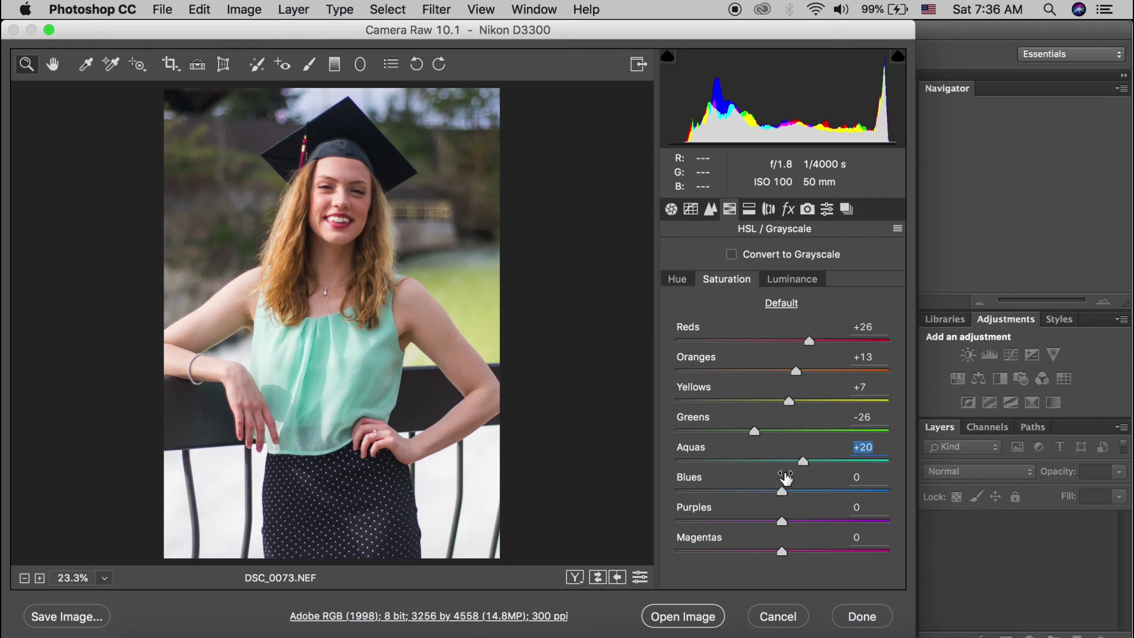
drag(782, 492, 773, 493)
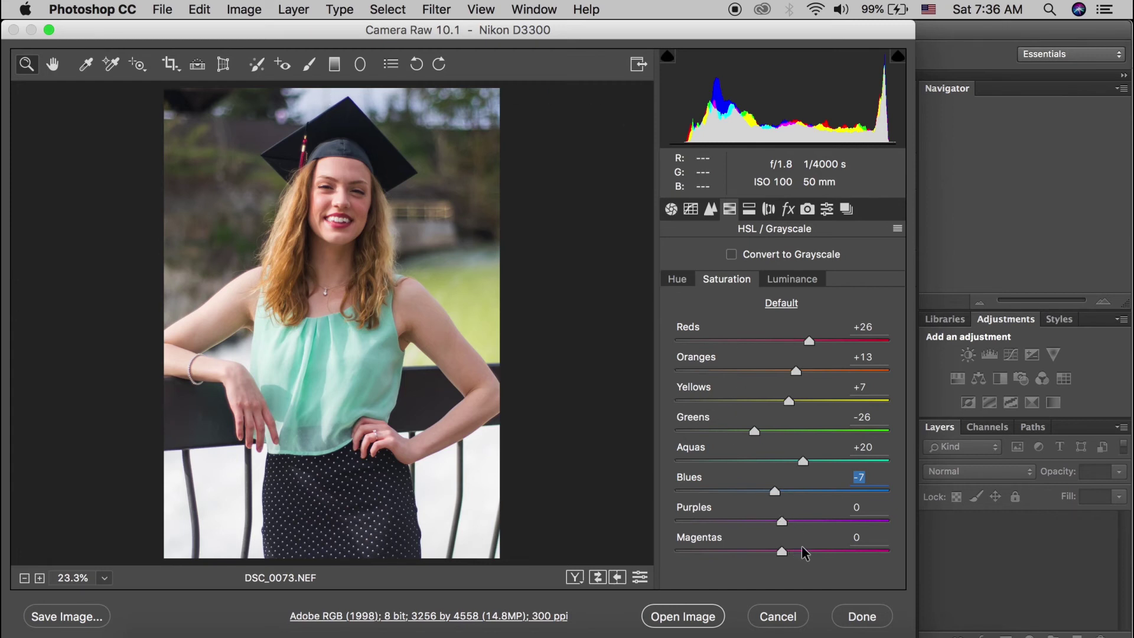
- Set the HSL luminance to Reds +20, Aquas +18 and Blues +14
click(787, 285)
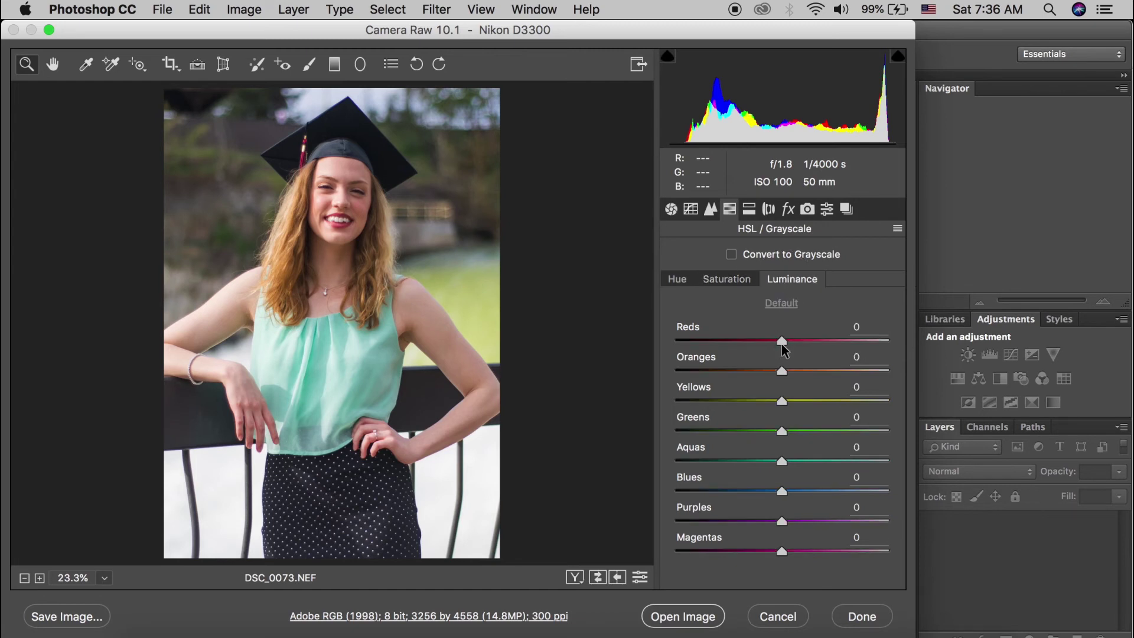
drag(781, 345, 804, 348)
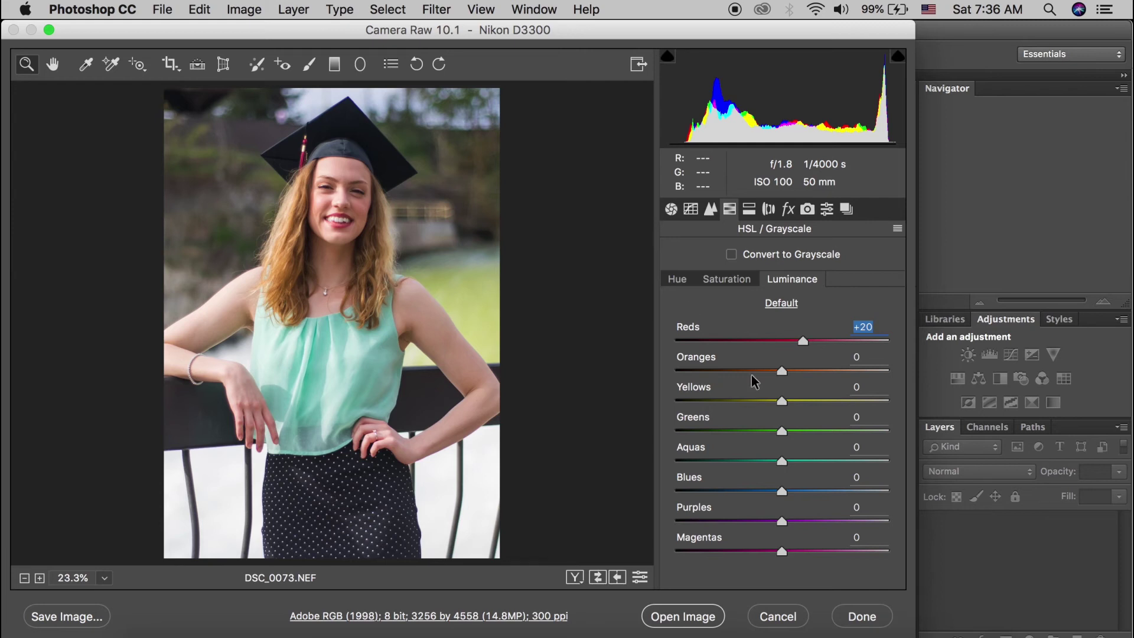
drag(780, 462, 801, 496)
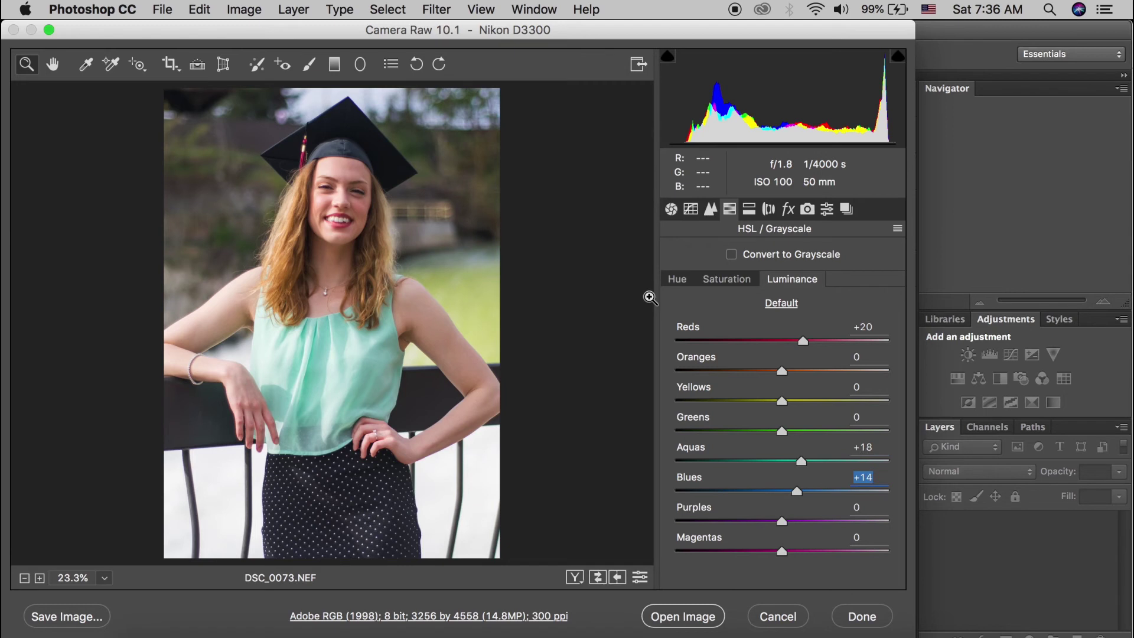
- Set the Dehaze amount to -10 in the photo's effects
click(788, 210)
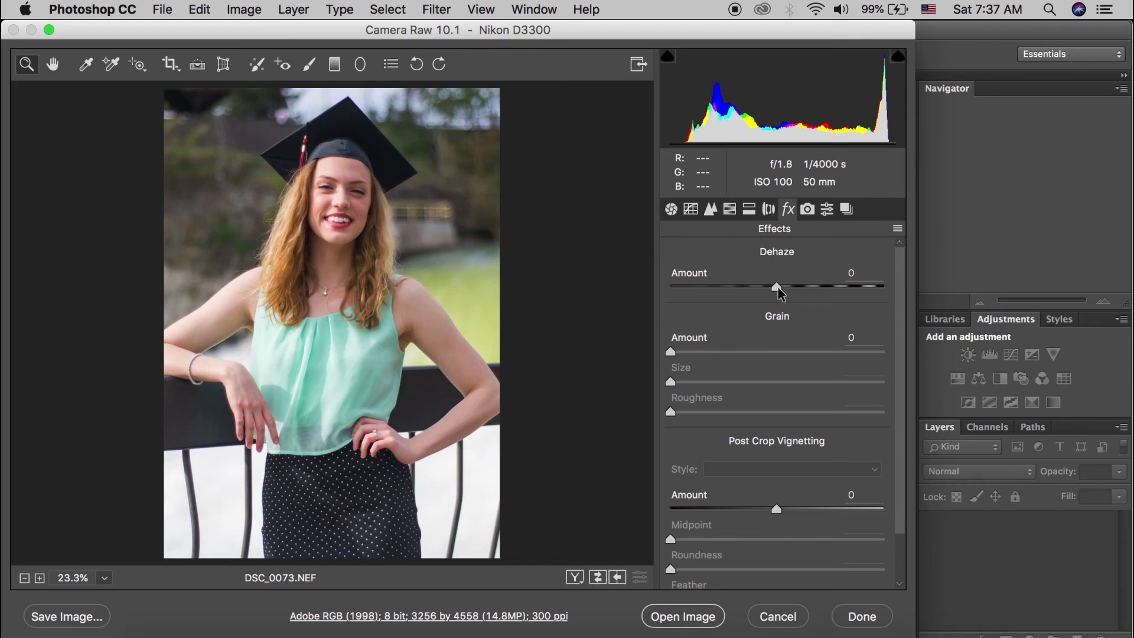
drag(778, 292, 768, 295)
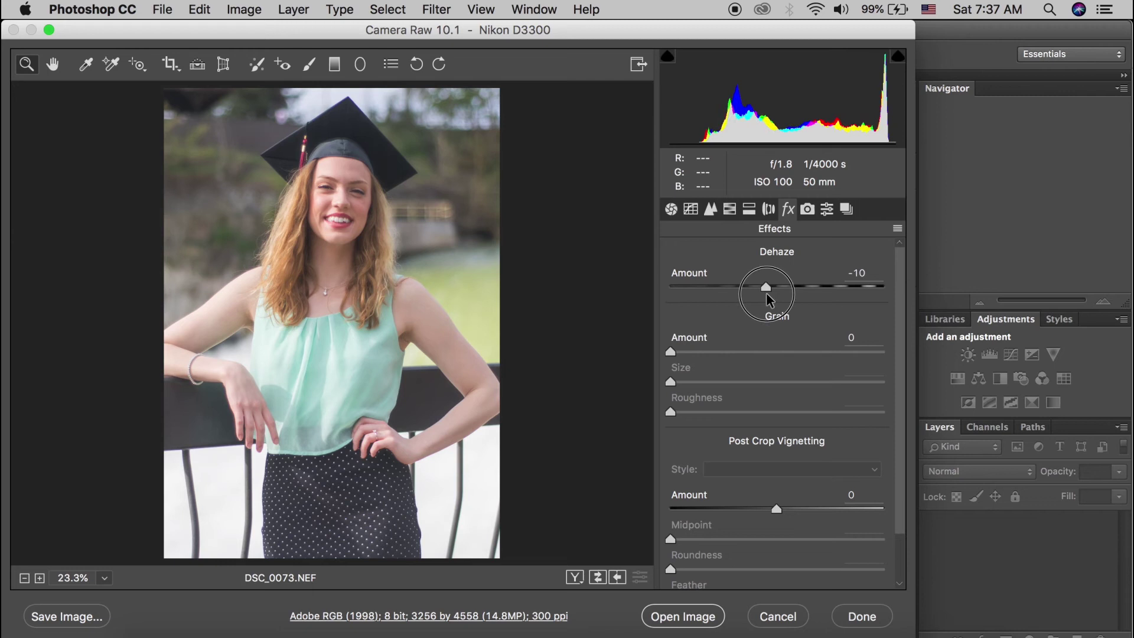
click(767, 295)
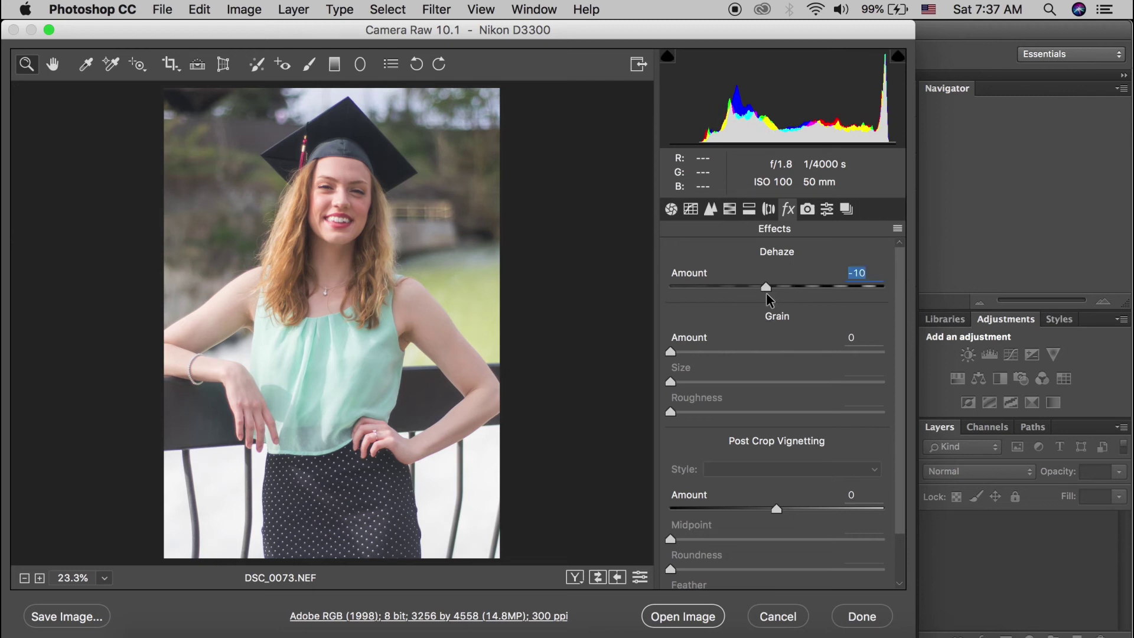
- Try a Dehaze amount of +29, set it back to -10, and compare the photo before and after the edits
drag(766, 287, 808, 290)
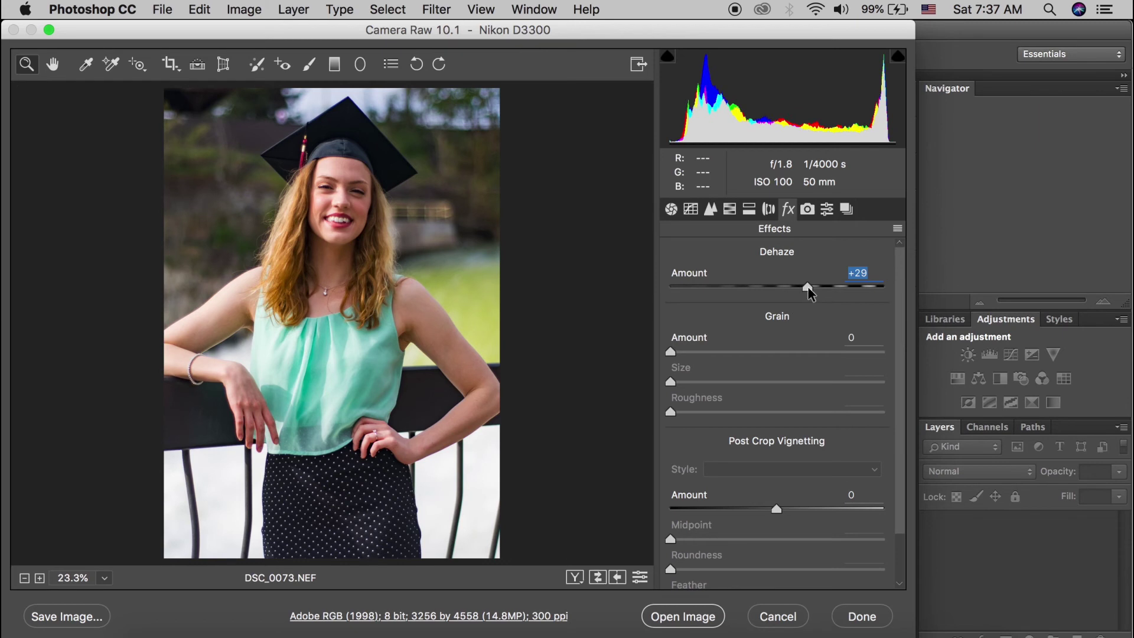
drag(767, 287, 766, 291)
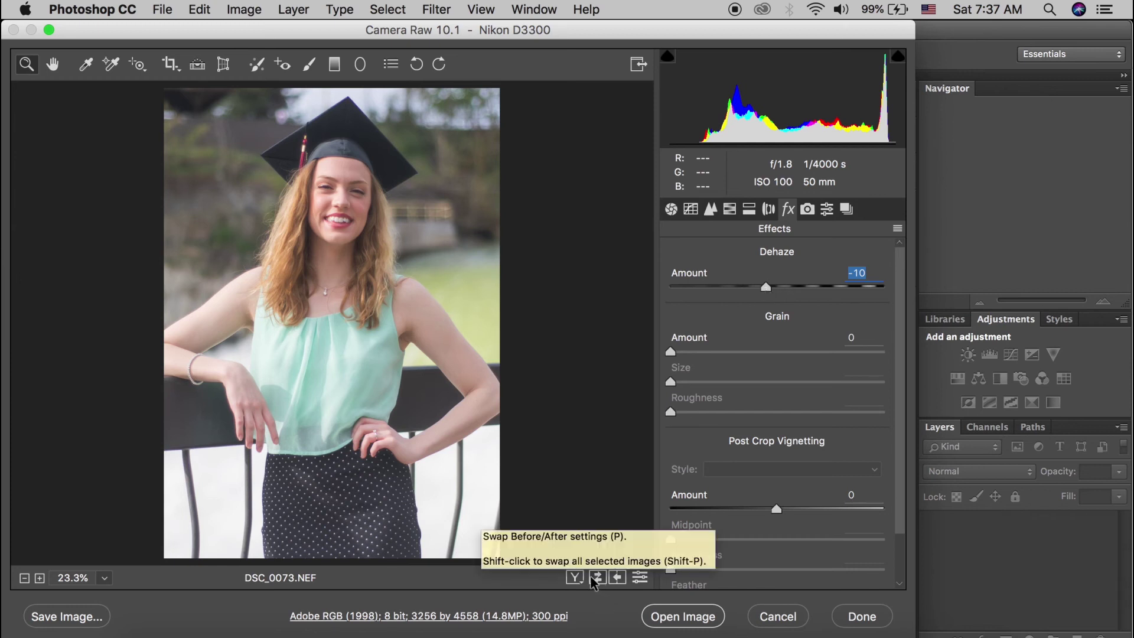
click(574, 577)
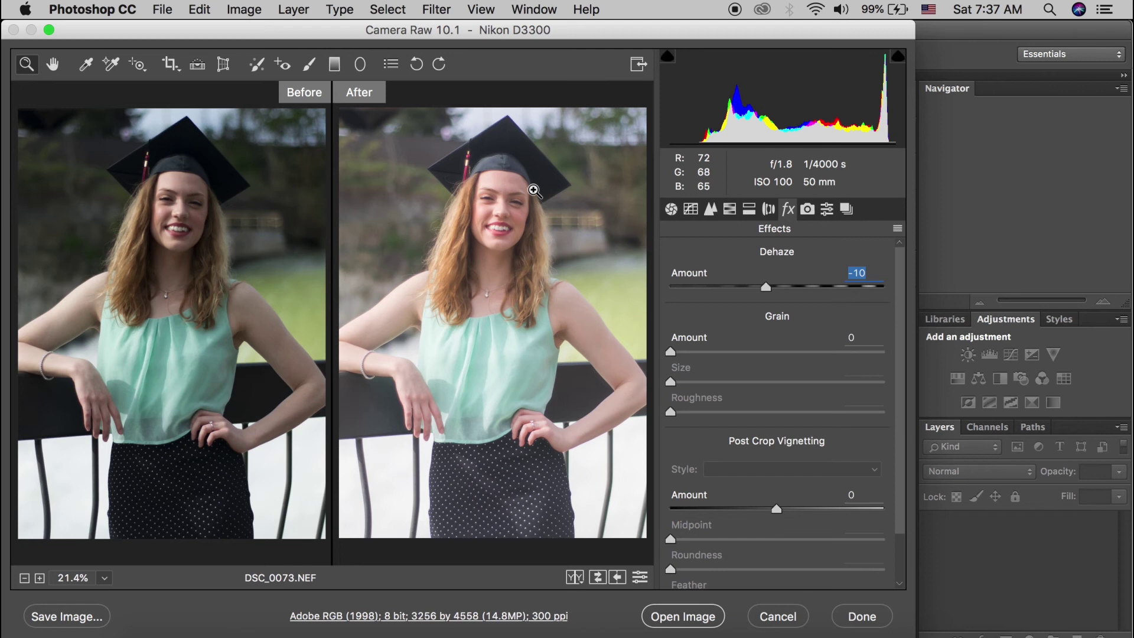
- Open the edited photo in Photoshop and inspect the face at 50% zoom
click(705, 614)
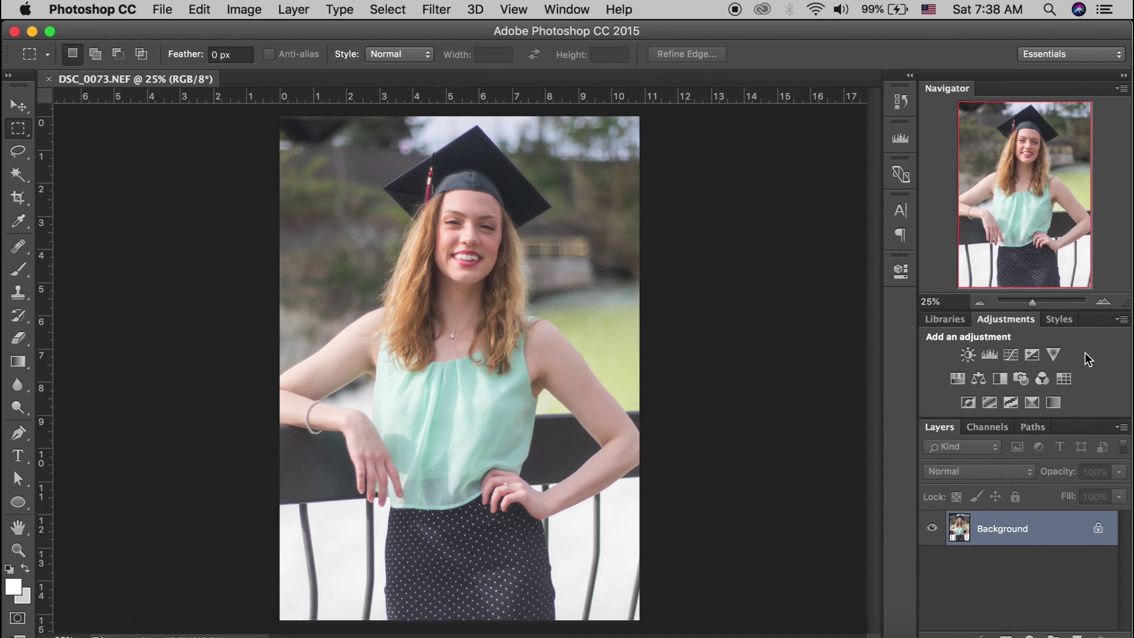
click(1103, 301)
drag(1075, 224, 1067, 194)
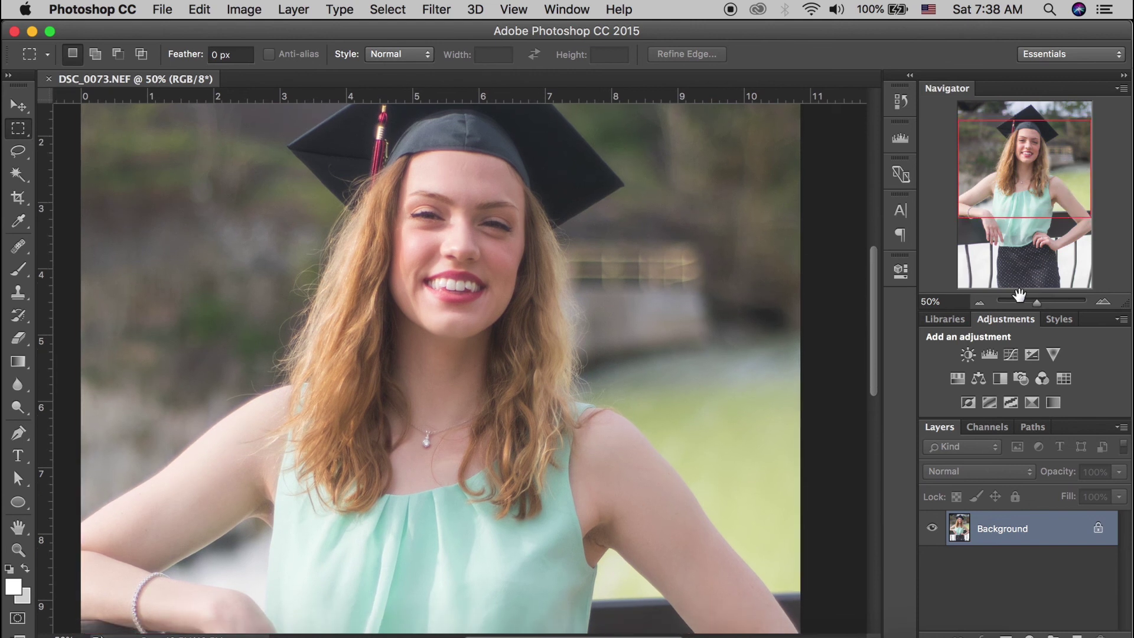
click(980, 304)
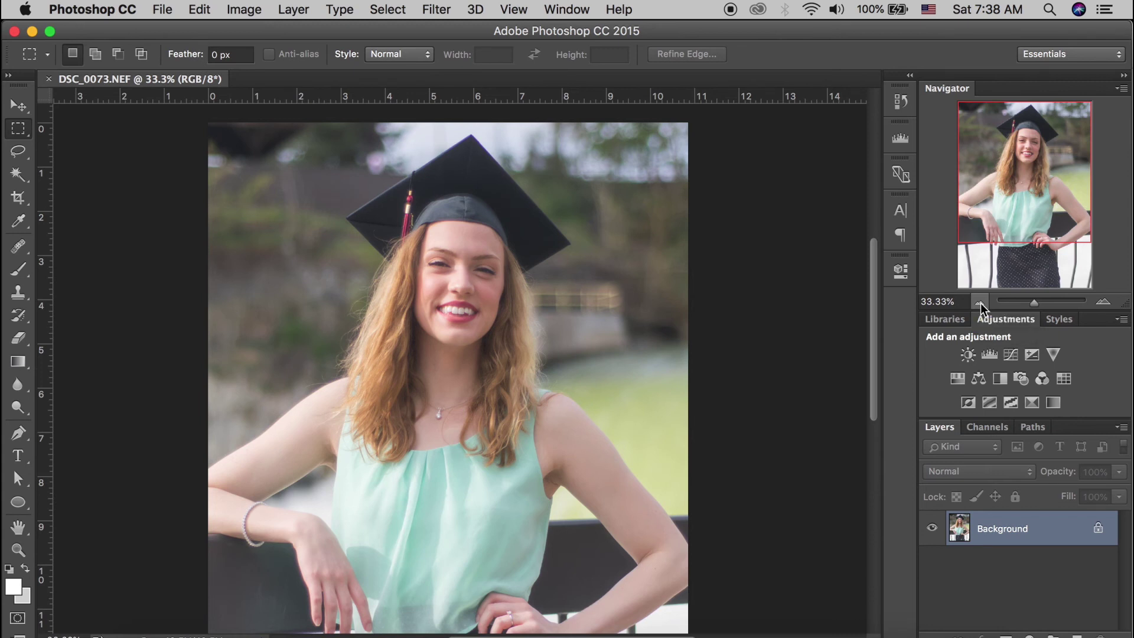
- Add a Color Lookup adjustment layer that uses the 3DLUT file Run N Gun's Warm Portrait.cube
click(1064, 379)
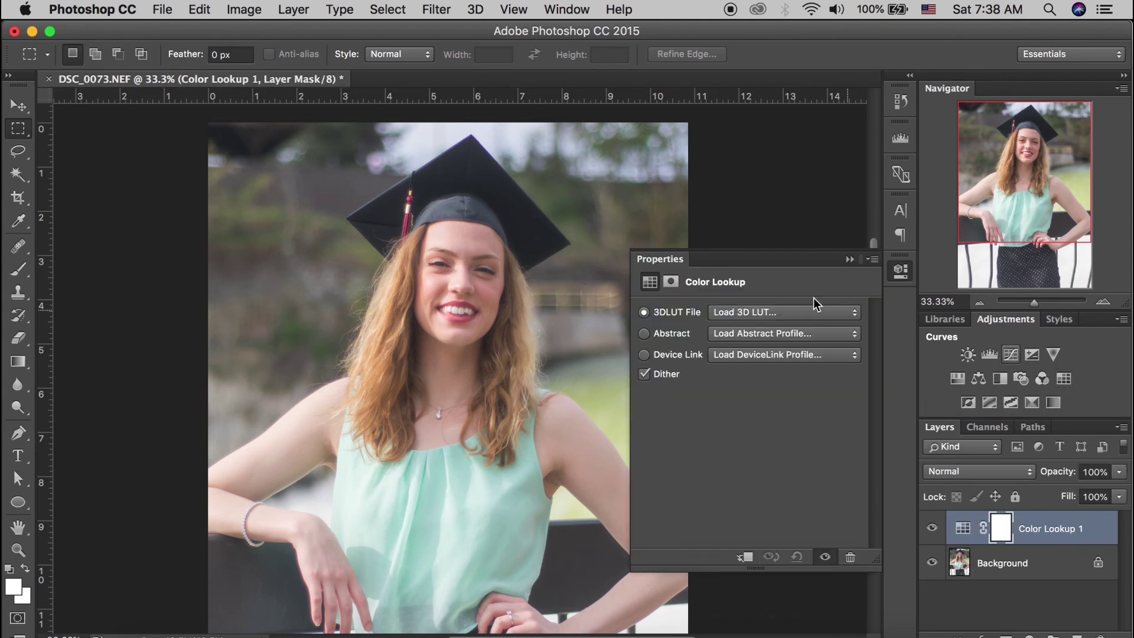
click(737, 313)
scroll(794, 437, down, 15)
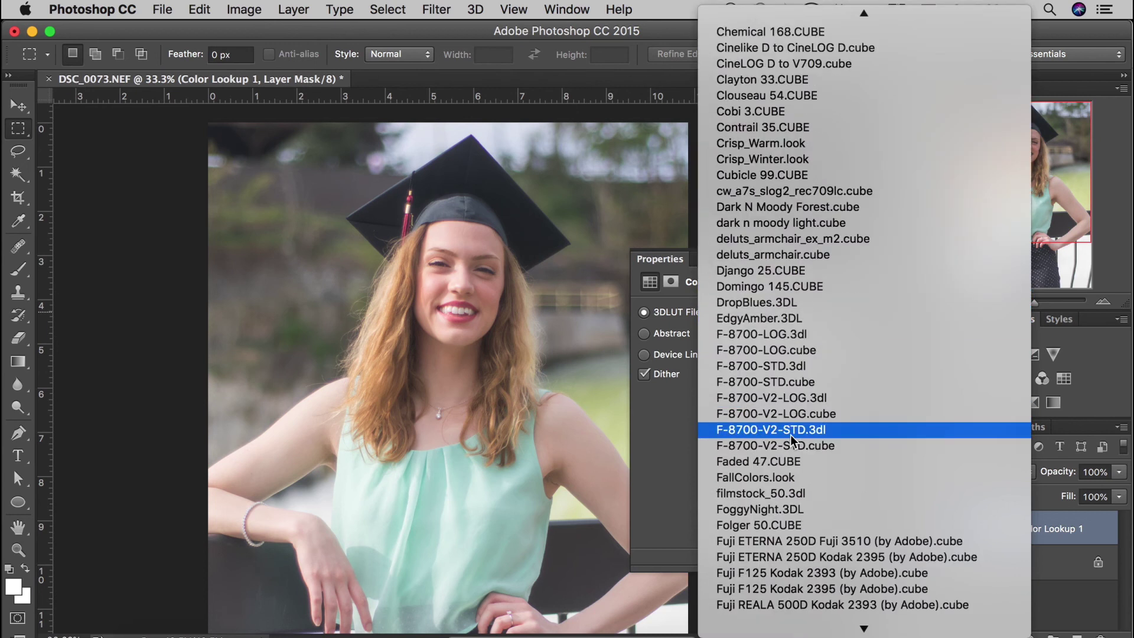
scroll(795, 442, down, 17)
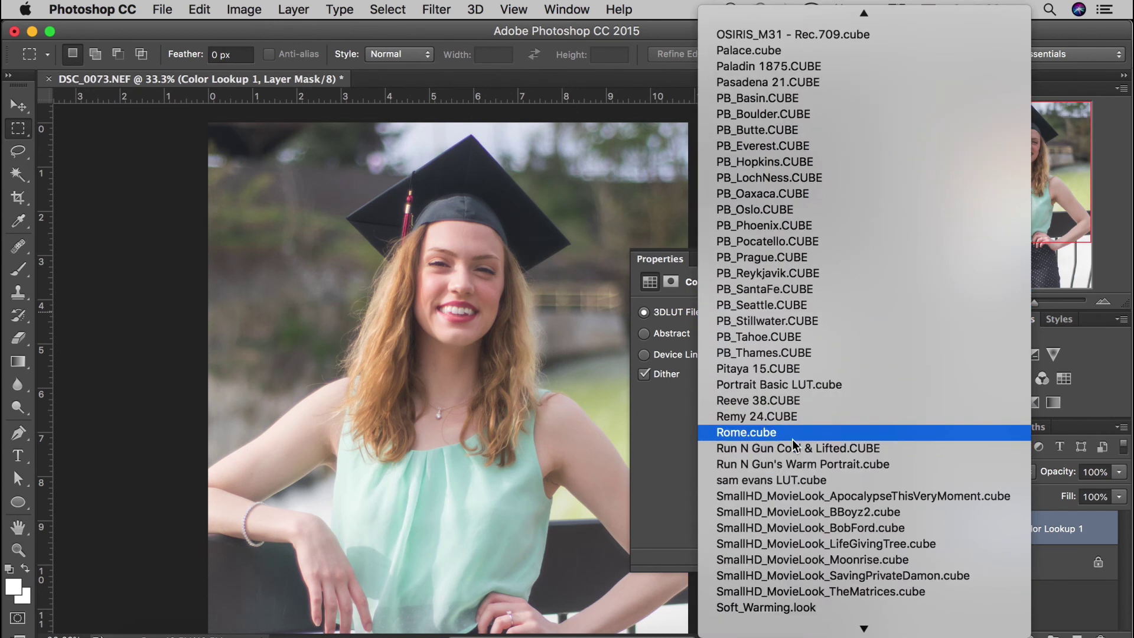
scroll(794, 442, down, 5)
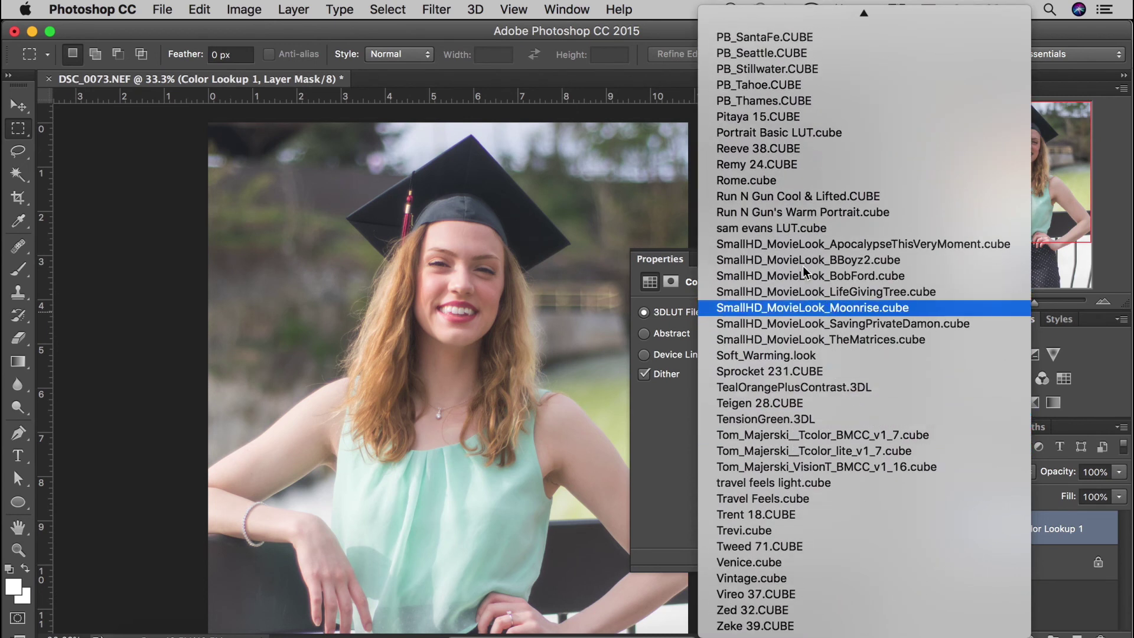
click(831, 214)
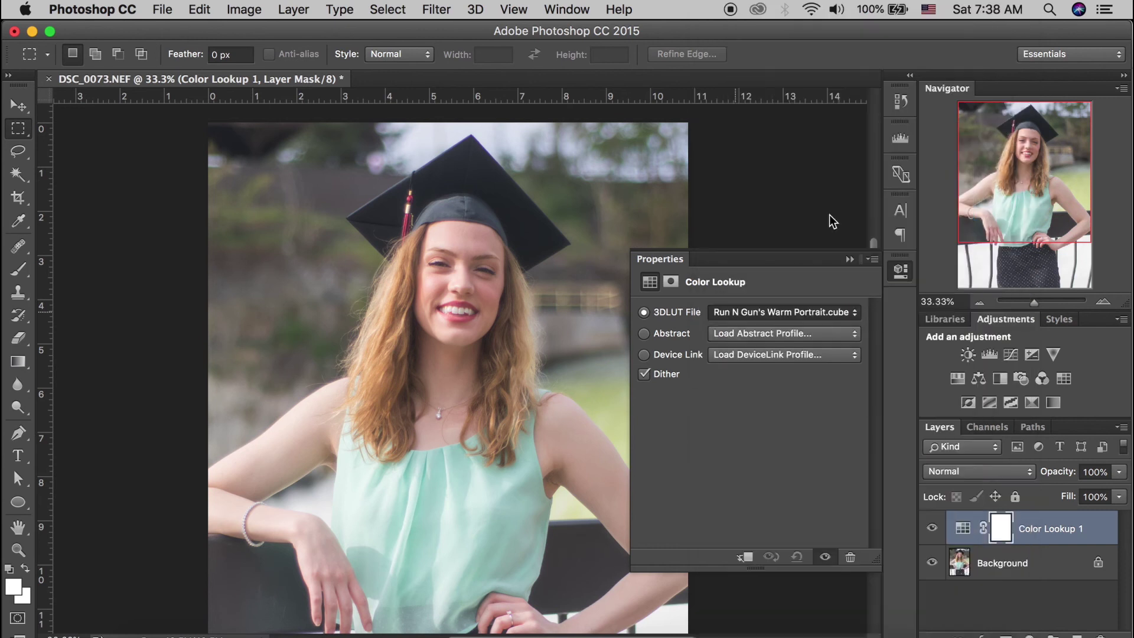
click(849, 259)
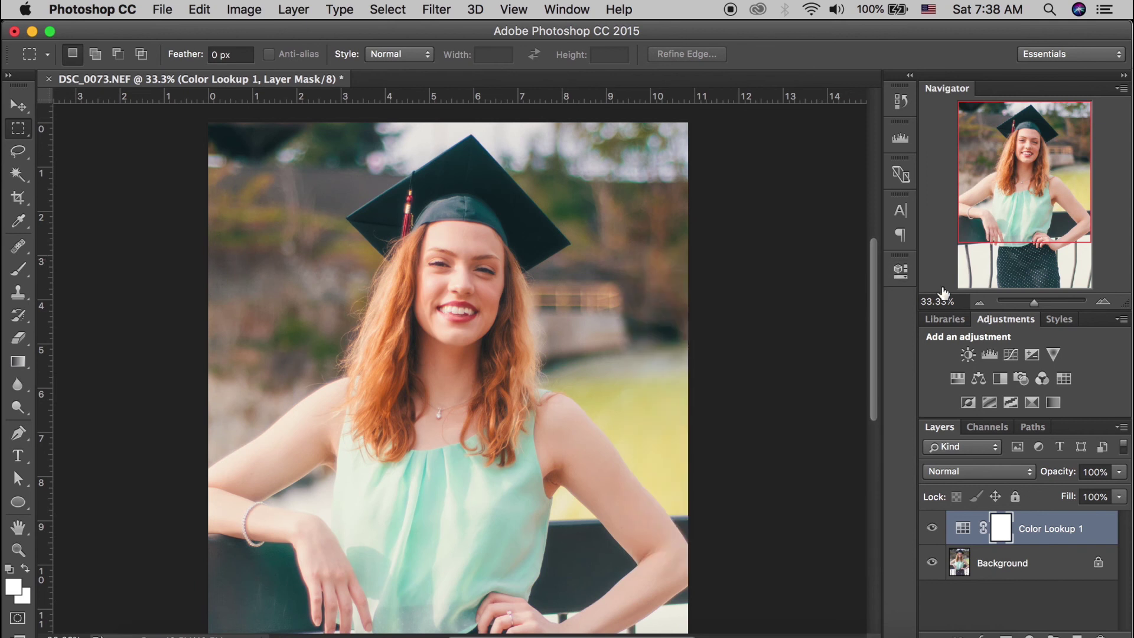
- Add a Curves adjustment layer above the Color Lookup layer, with Normal mode and 100% opacity
click(979, 302)
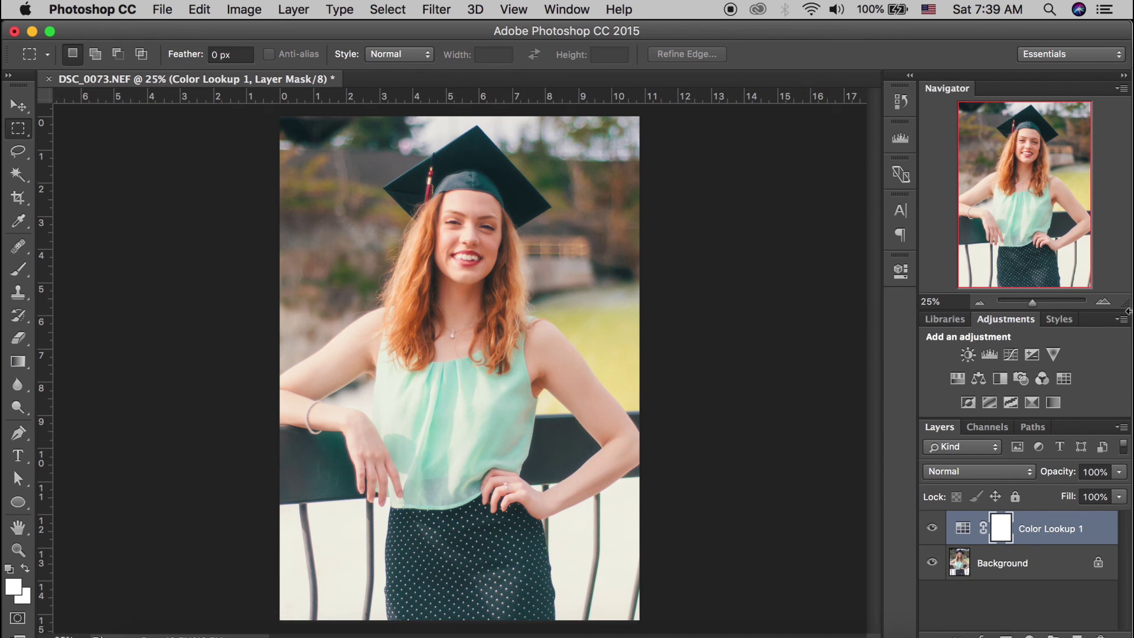
click(1102, 302)
drag(1050, 209, 1052, 196)
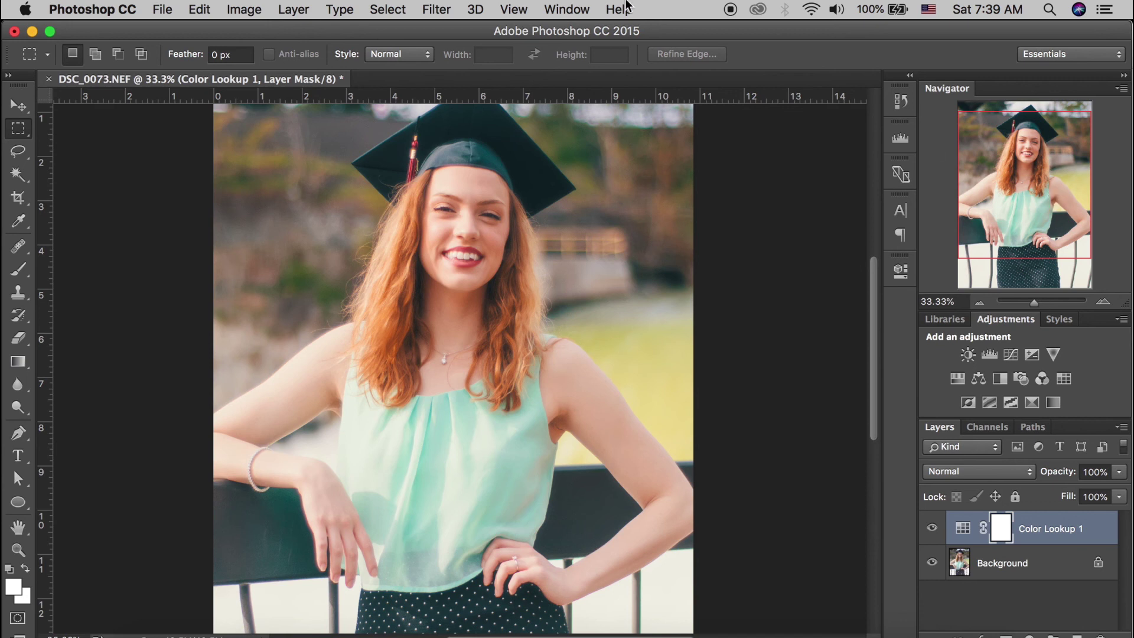
click(255, 14)
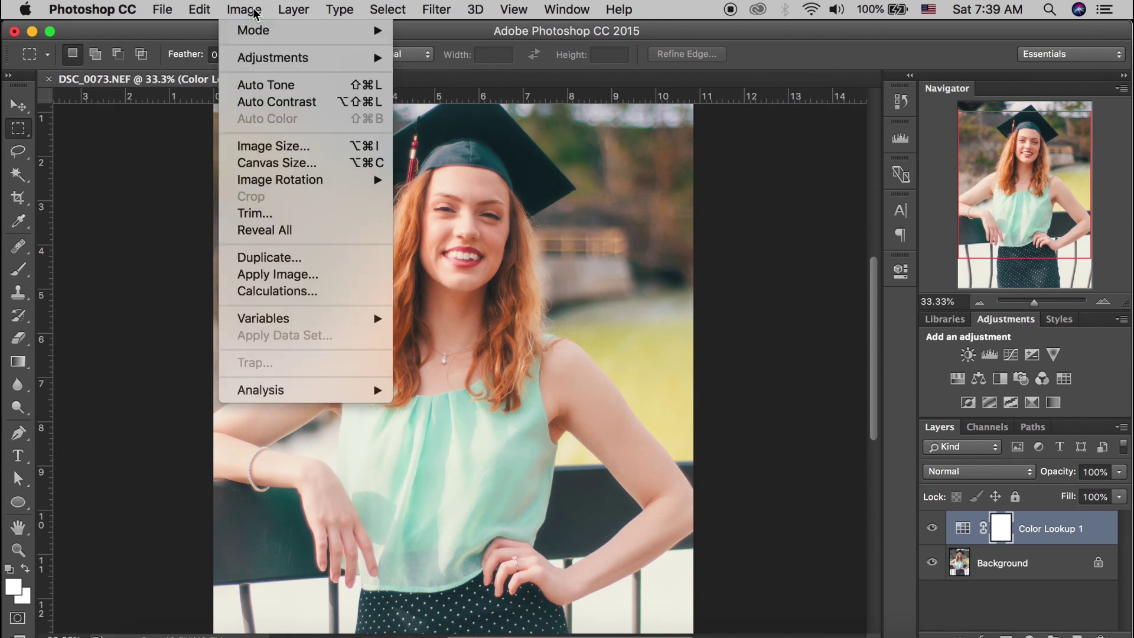
mouse_move(301, 10)
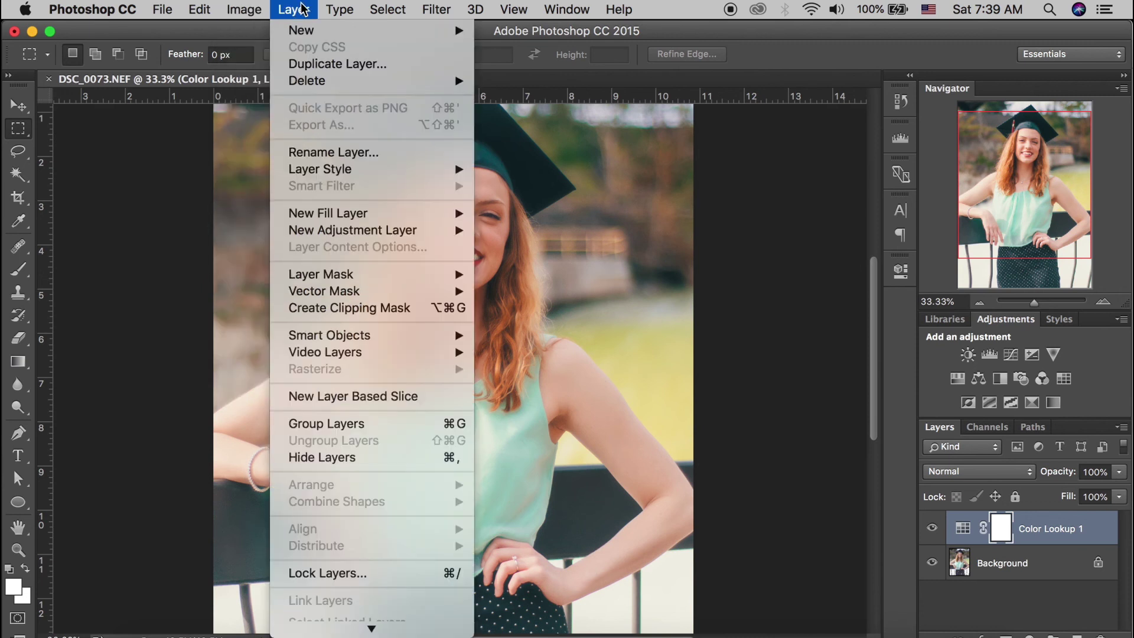
mouse_move(358, 232)
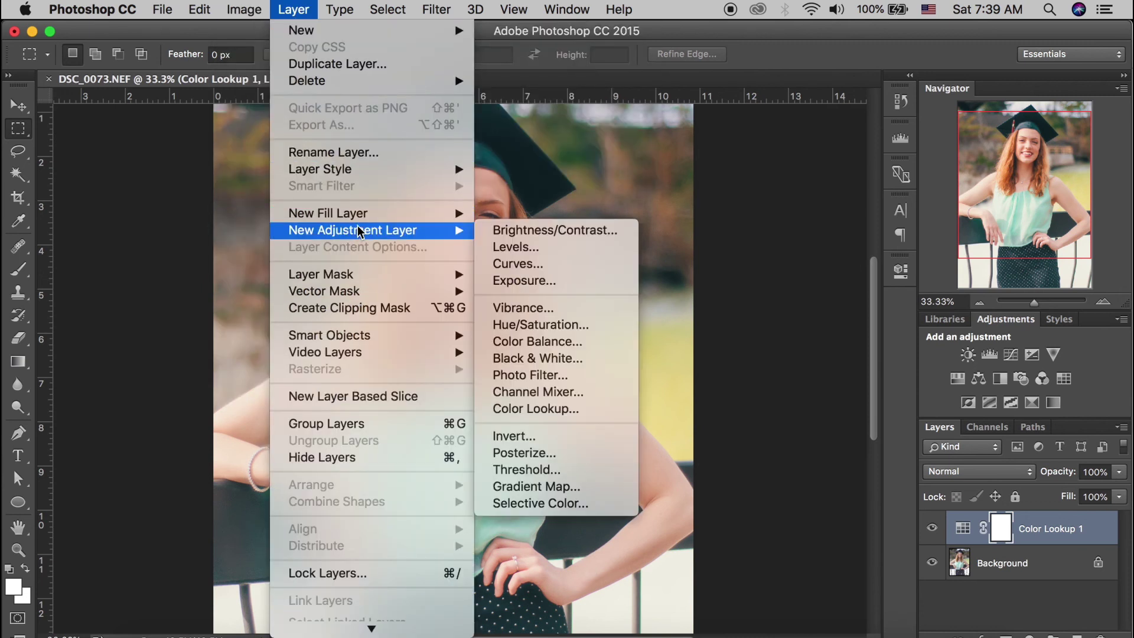
click(544, 260)
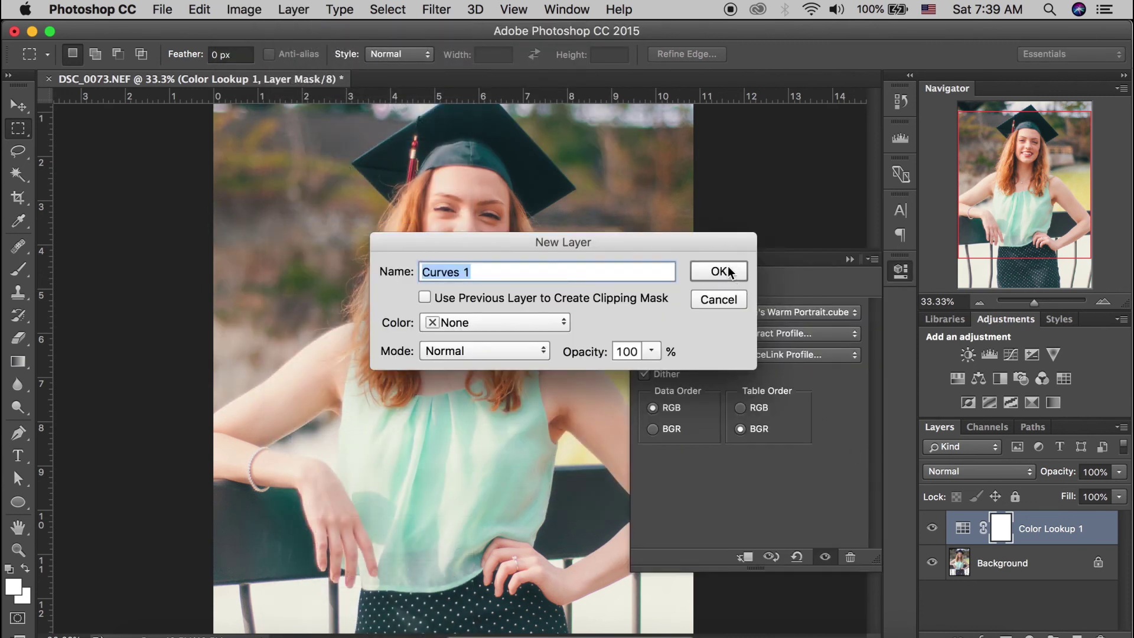
click(730, 271)
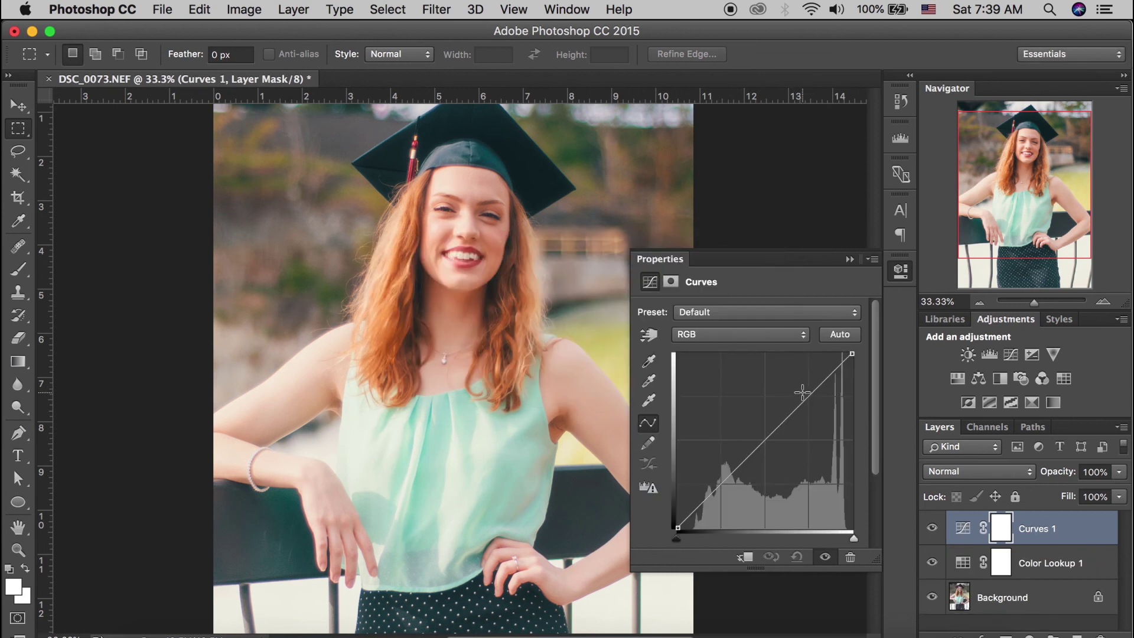
- Shape a subtle S-curve on the RGB channel by slightly raising the highlights and anchoring the shadows just below the diagonal
click(809, 392)
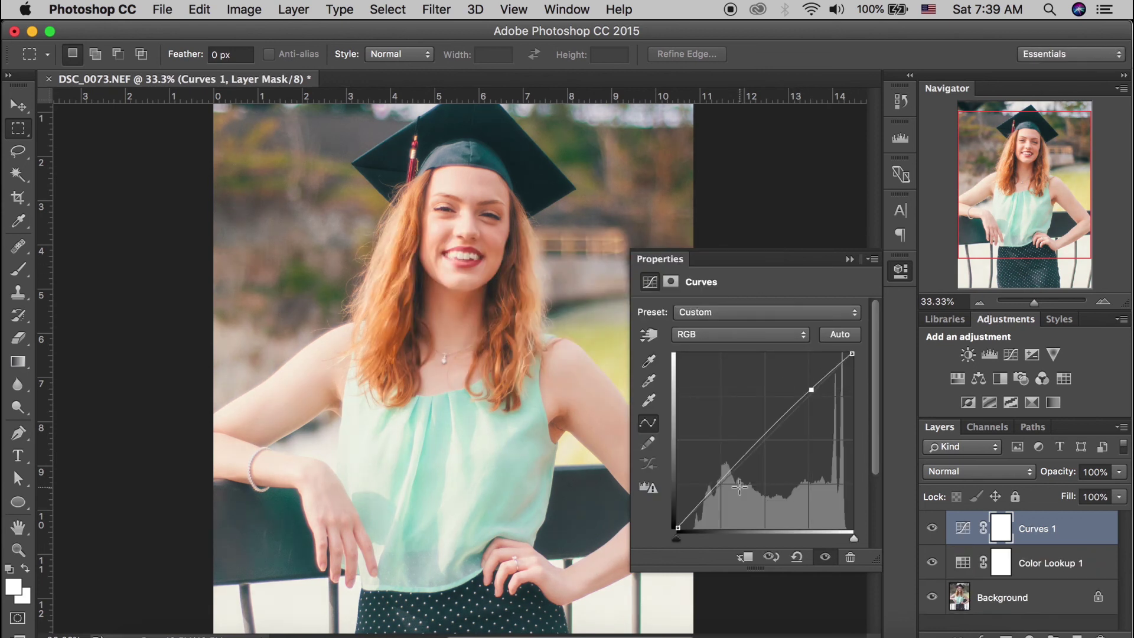
click(720, 489)
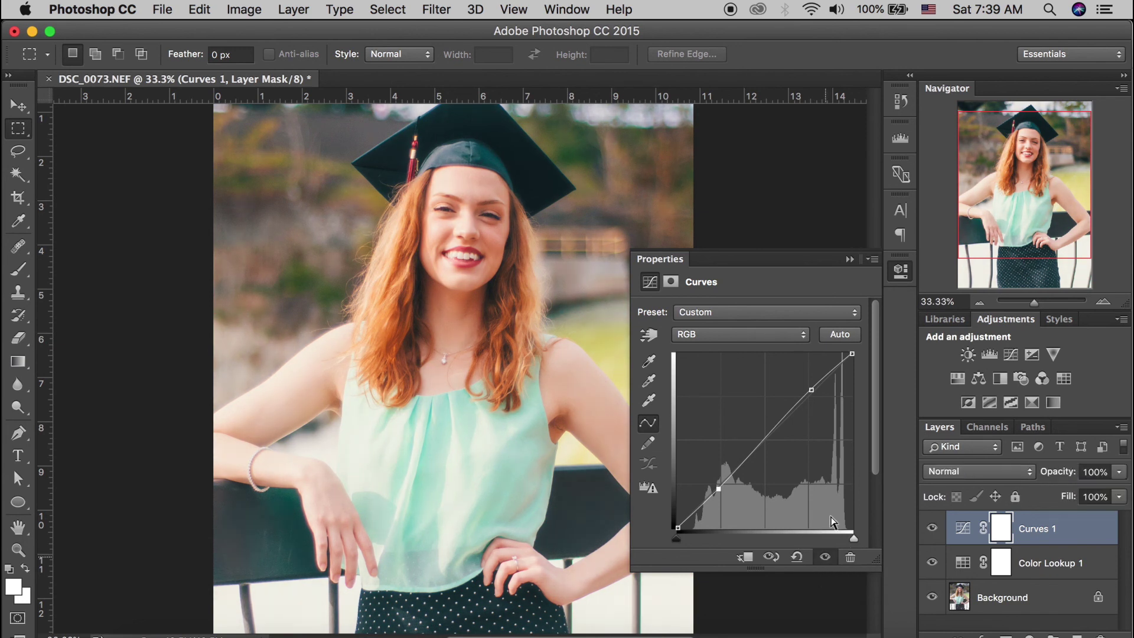
click(849, 258)
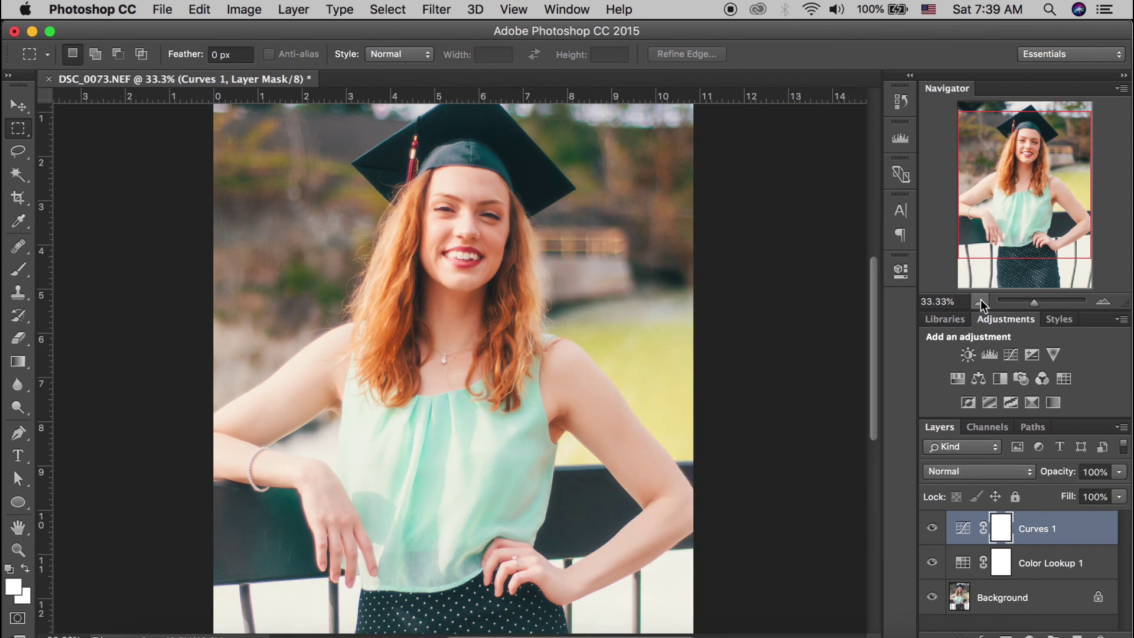
- Compare the whole photo with and without the Curves and Color Lookup layers by toggling their visibility
click(980, 301)
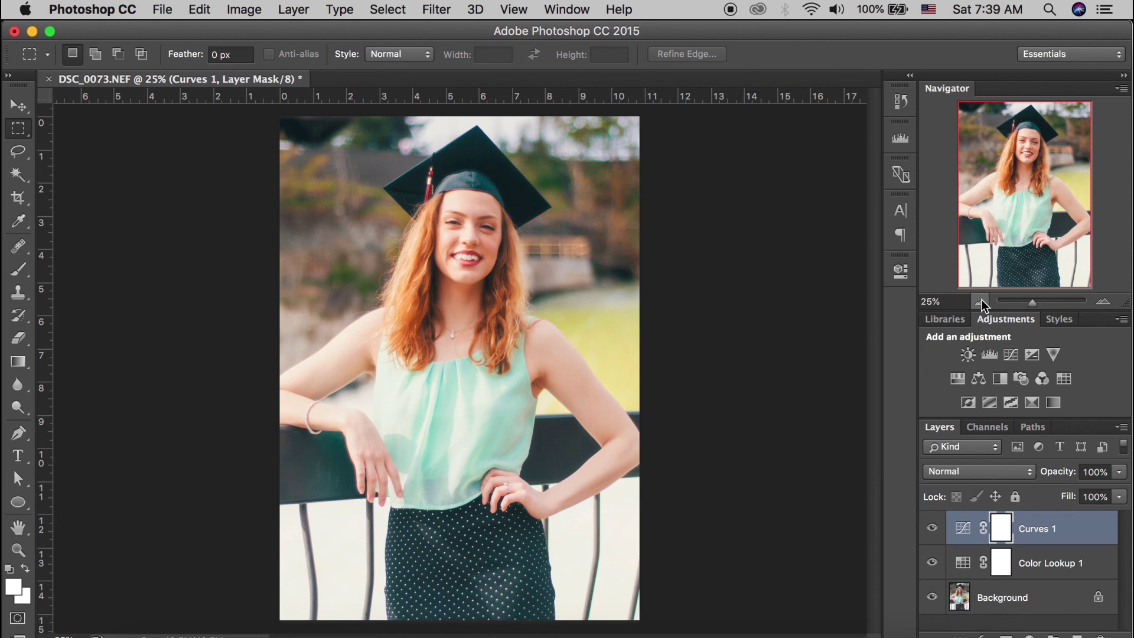
click(931, 527)
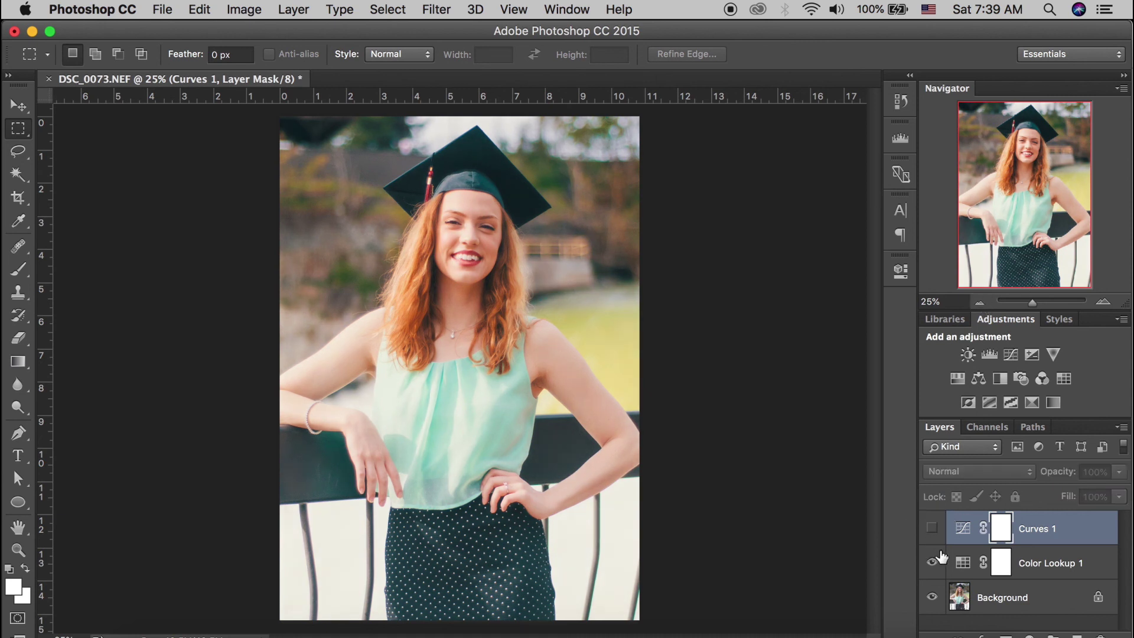
click(933, 561)
click(932, 561)
click(932, 528)
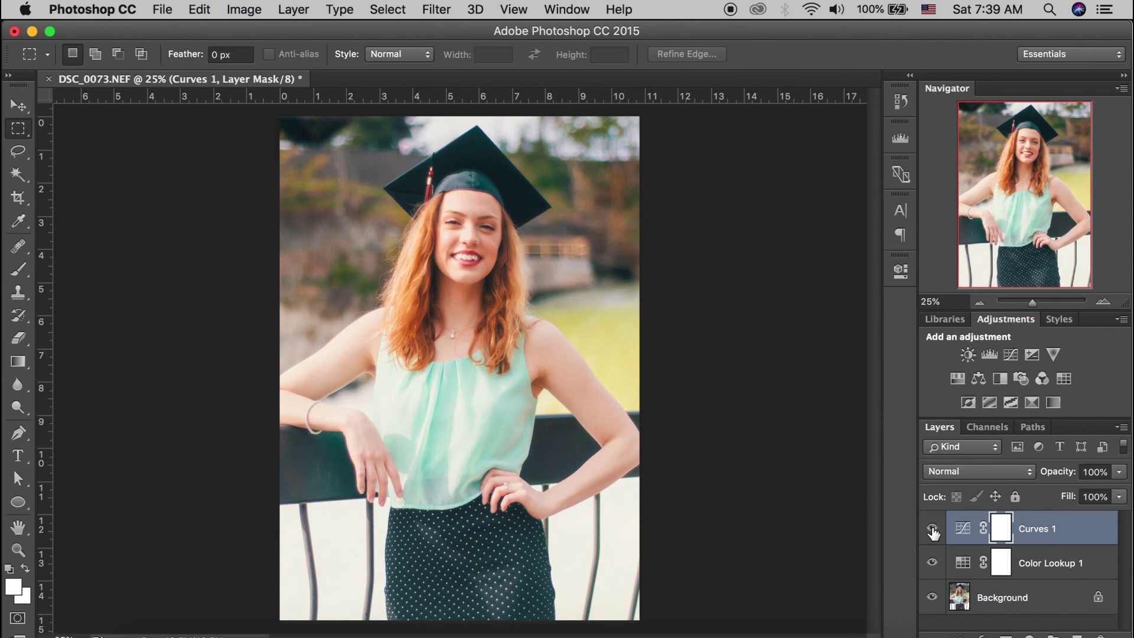